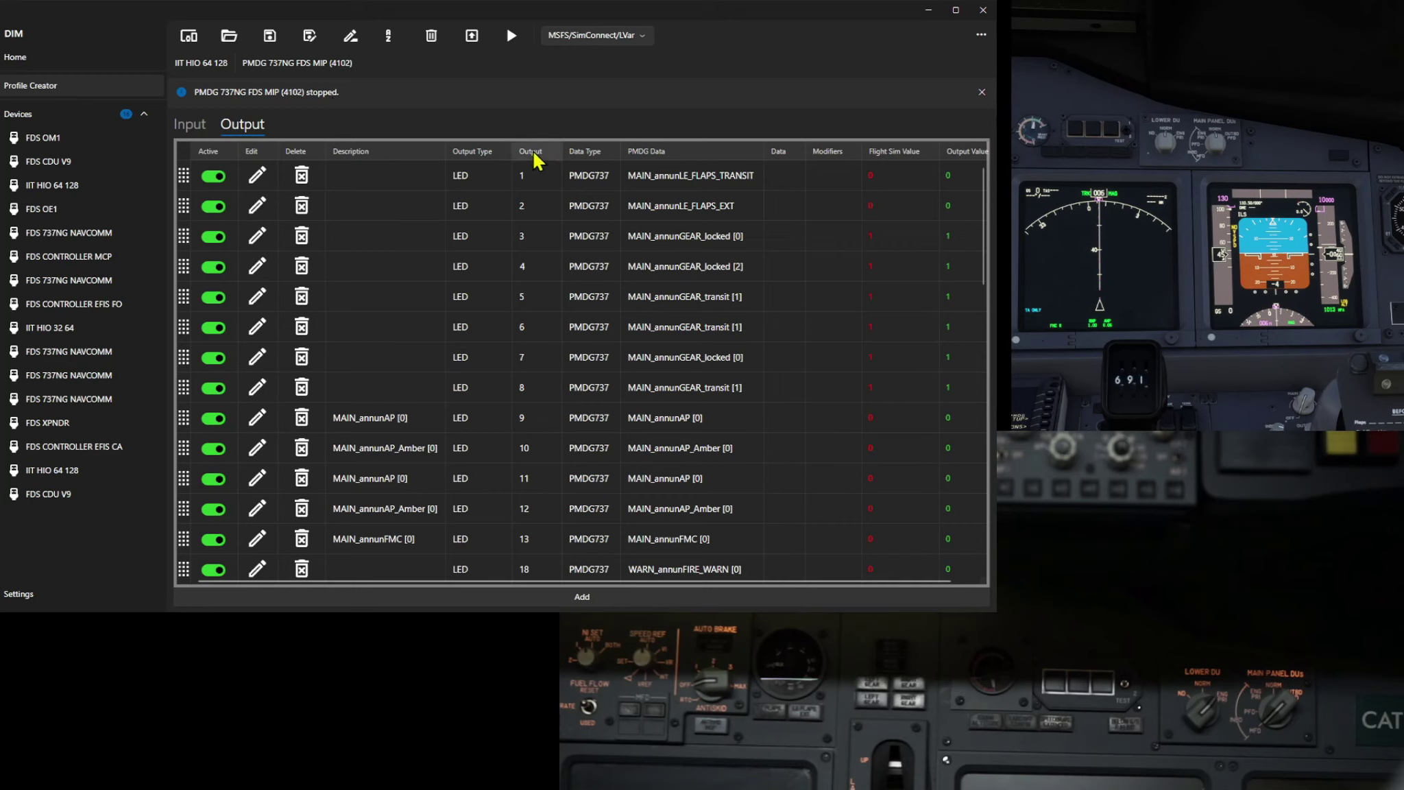
Review the preconditions and modifiers of the LED output 35 entry, MAIN_annunCABIN_ALTITUDE, and save the entry.
scroll(299, 273, "down", 3)
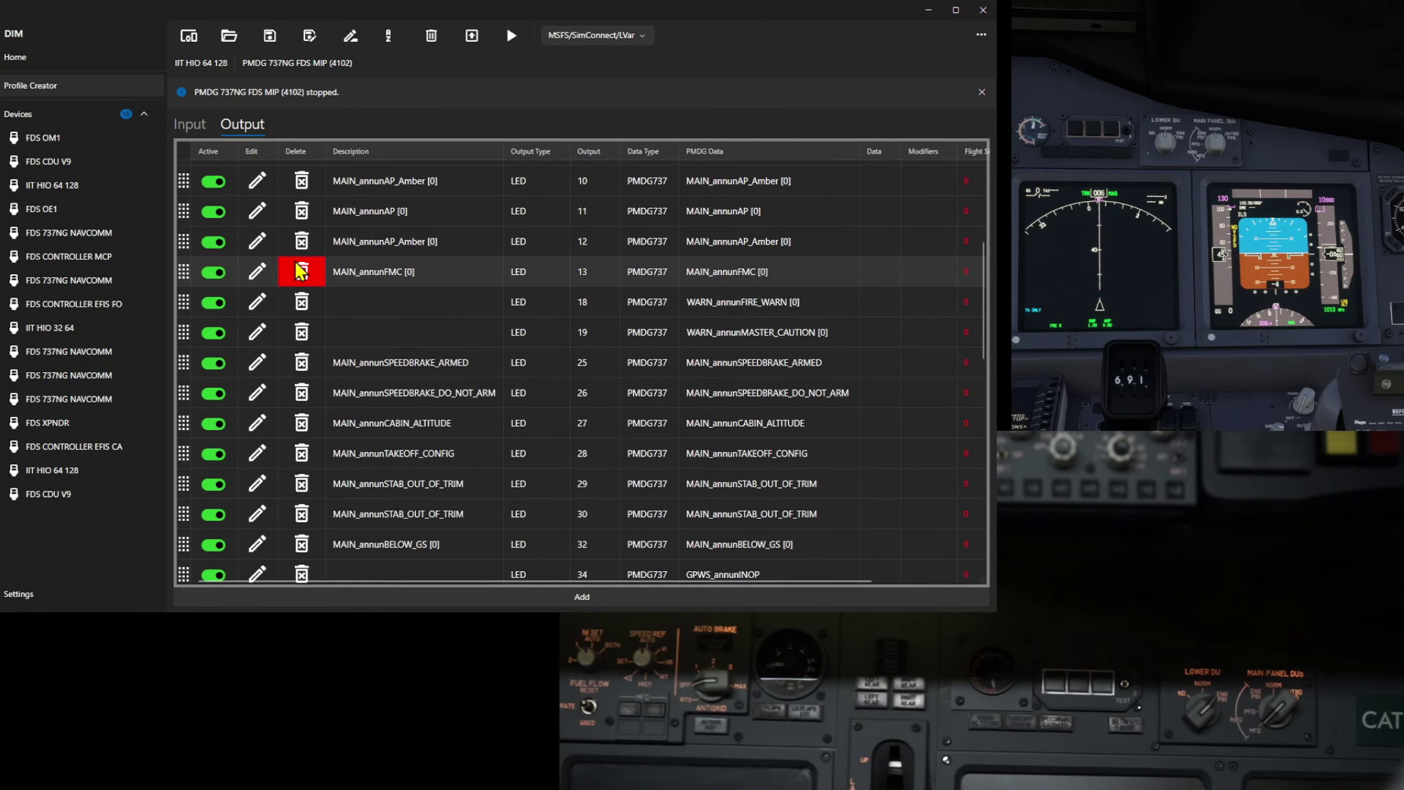
scroll(300, 271, "down", 3)
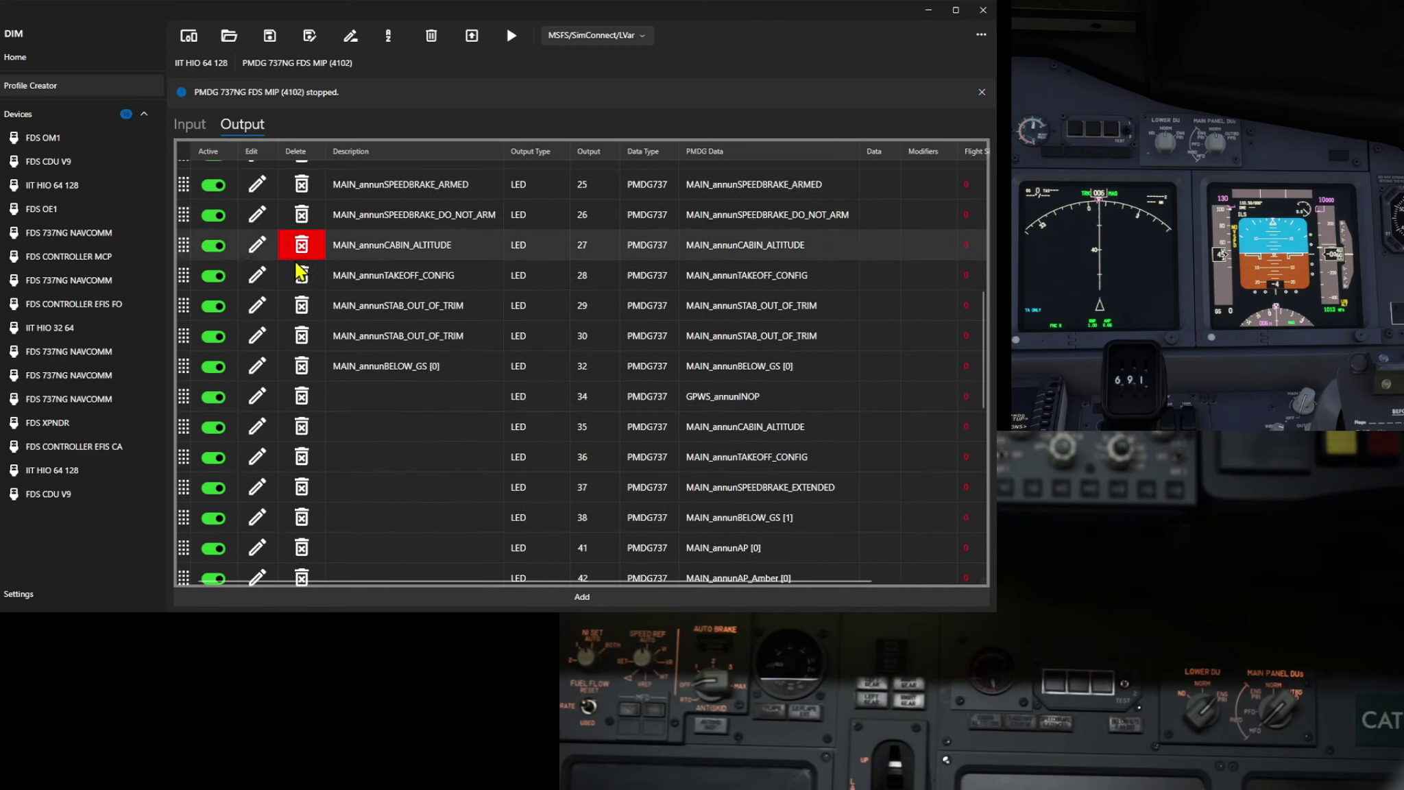
scroll(298, 270, "down", 2)
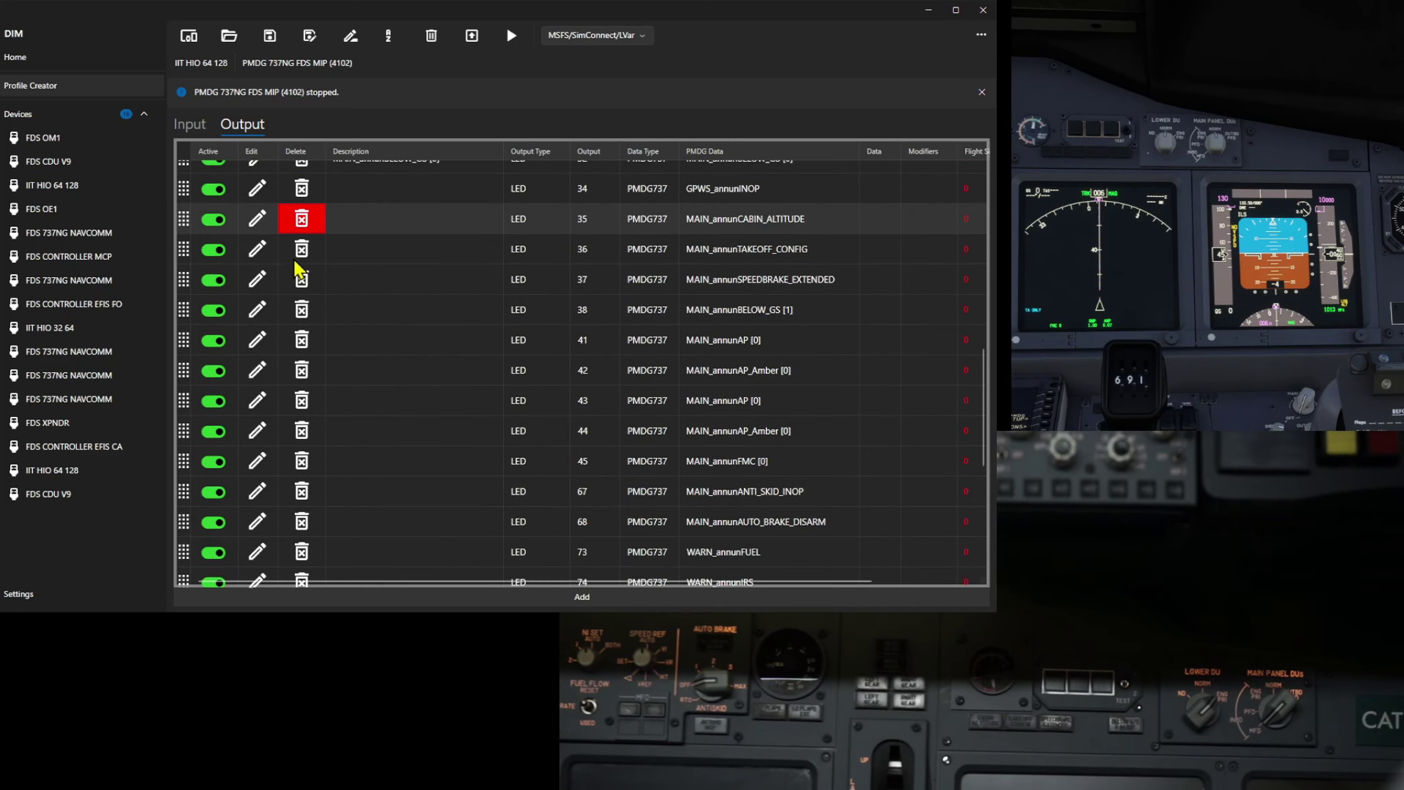
left_click(258, 218)
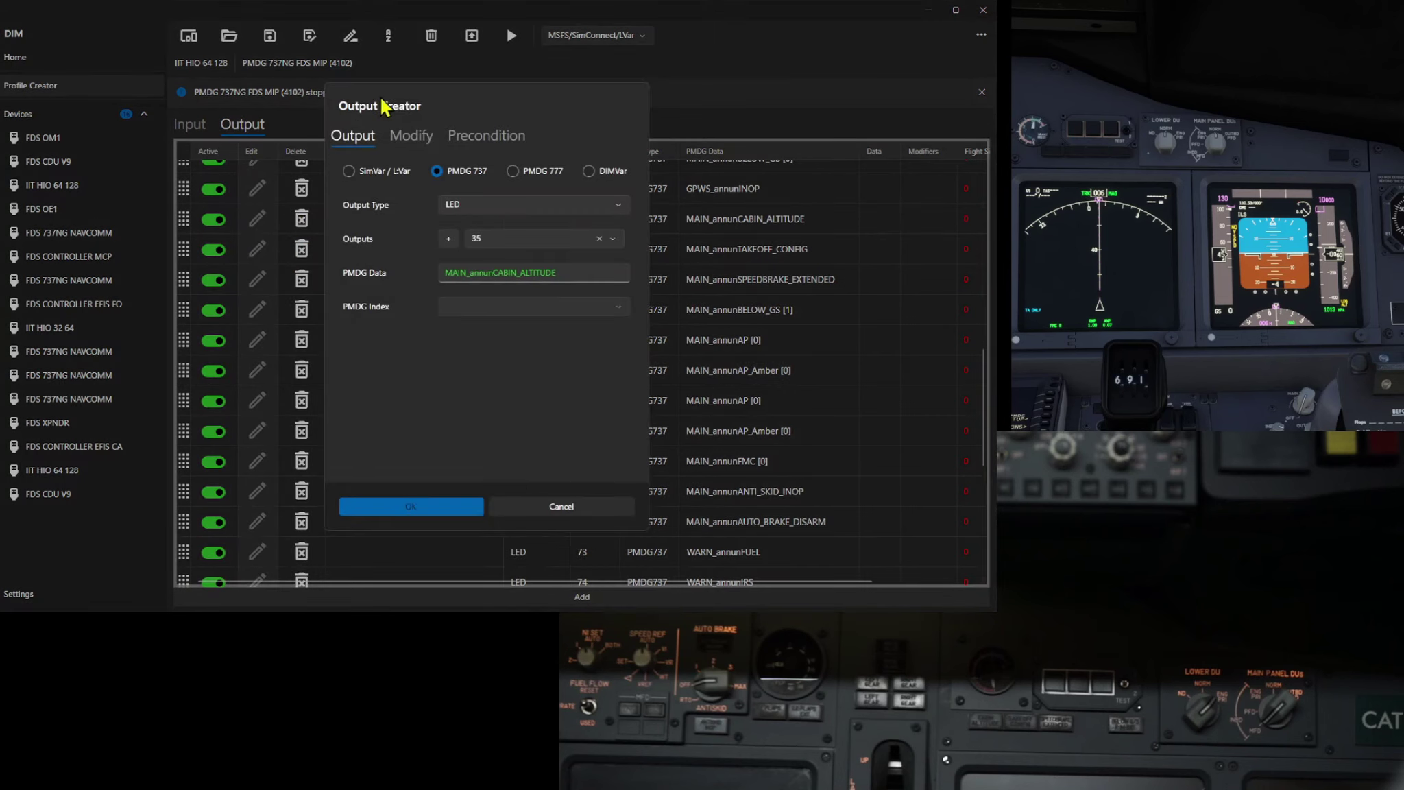
left_click(466, 137)
left_click(413, 137)
left_click(352, 140)
left_click(402, 504)
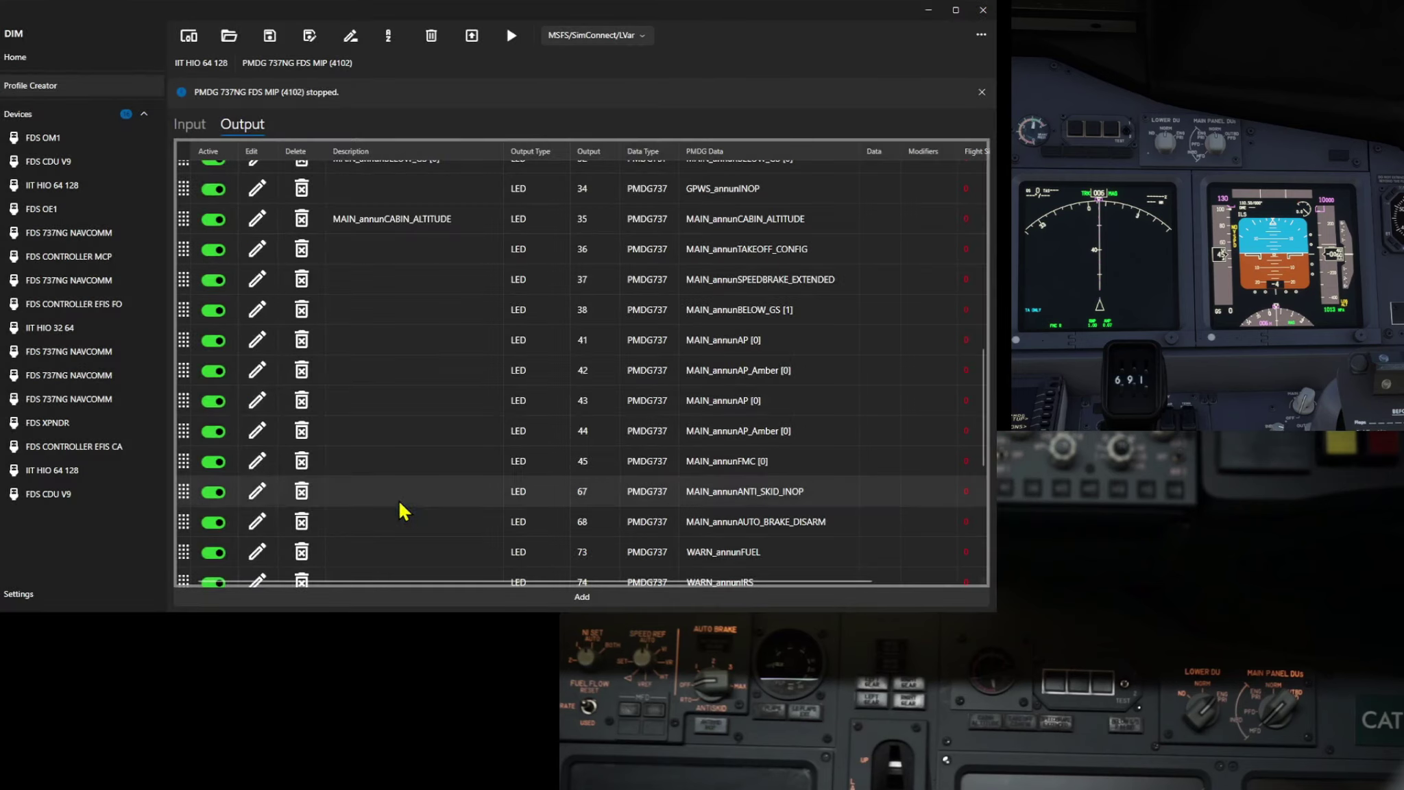
Review the modifiers and preconditions of the LED output 36 entry, MAIN_annunTAKEOFF_CONFIG, and save the entry.
left_click(257, 249)
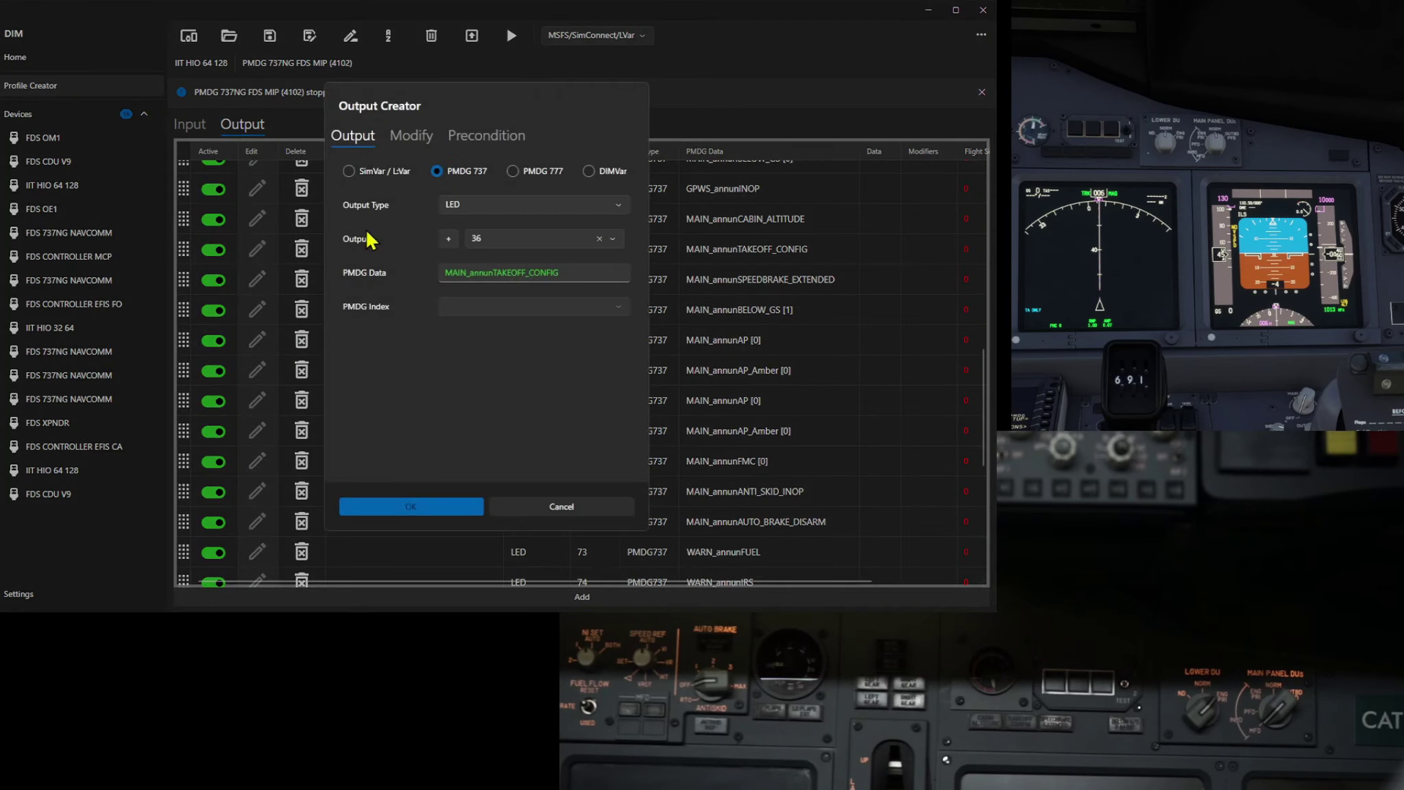
left_click(412, 136)
left_click(455, 139)
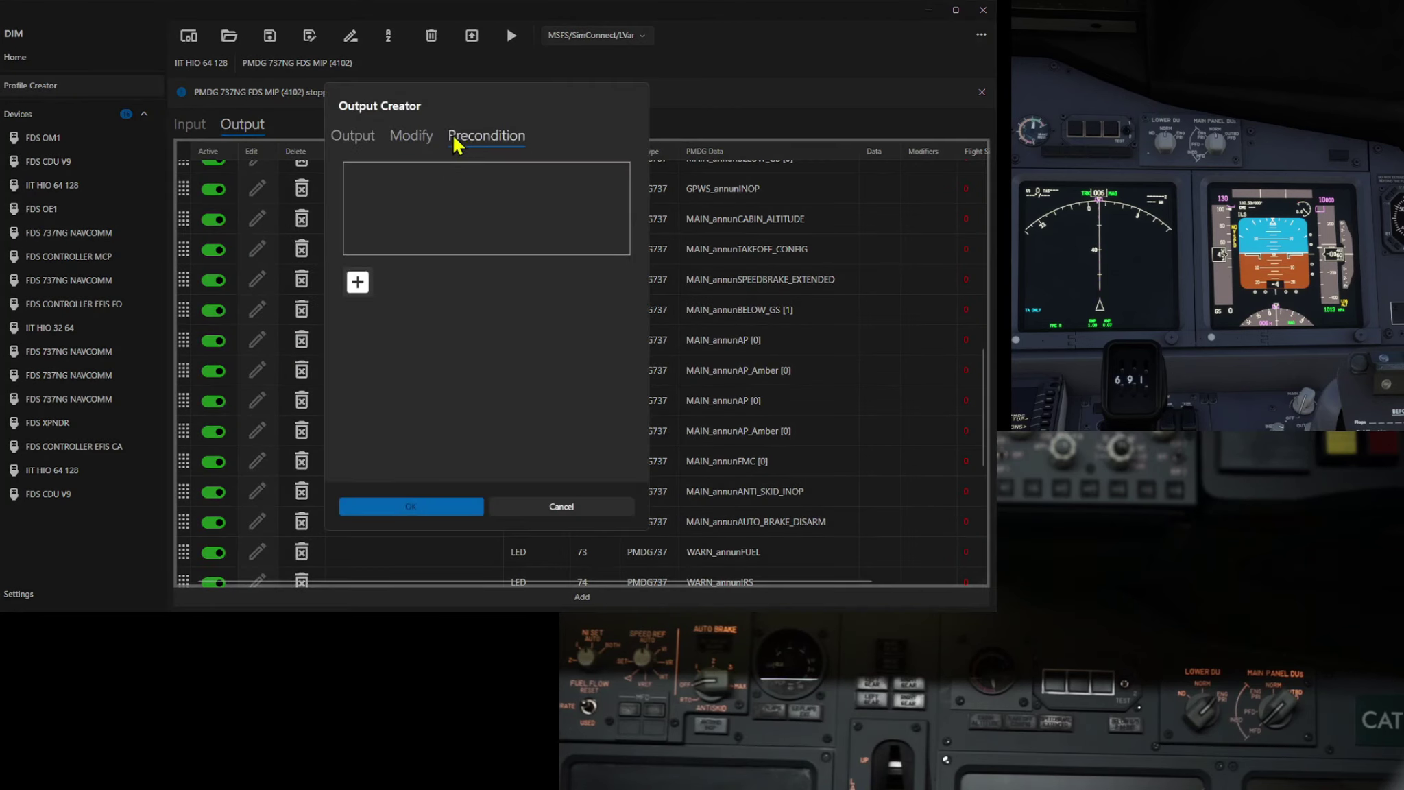
left_click(346, 134)
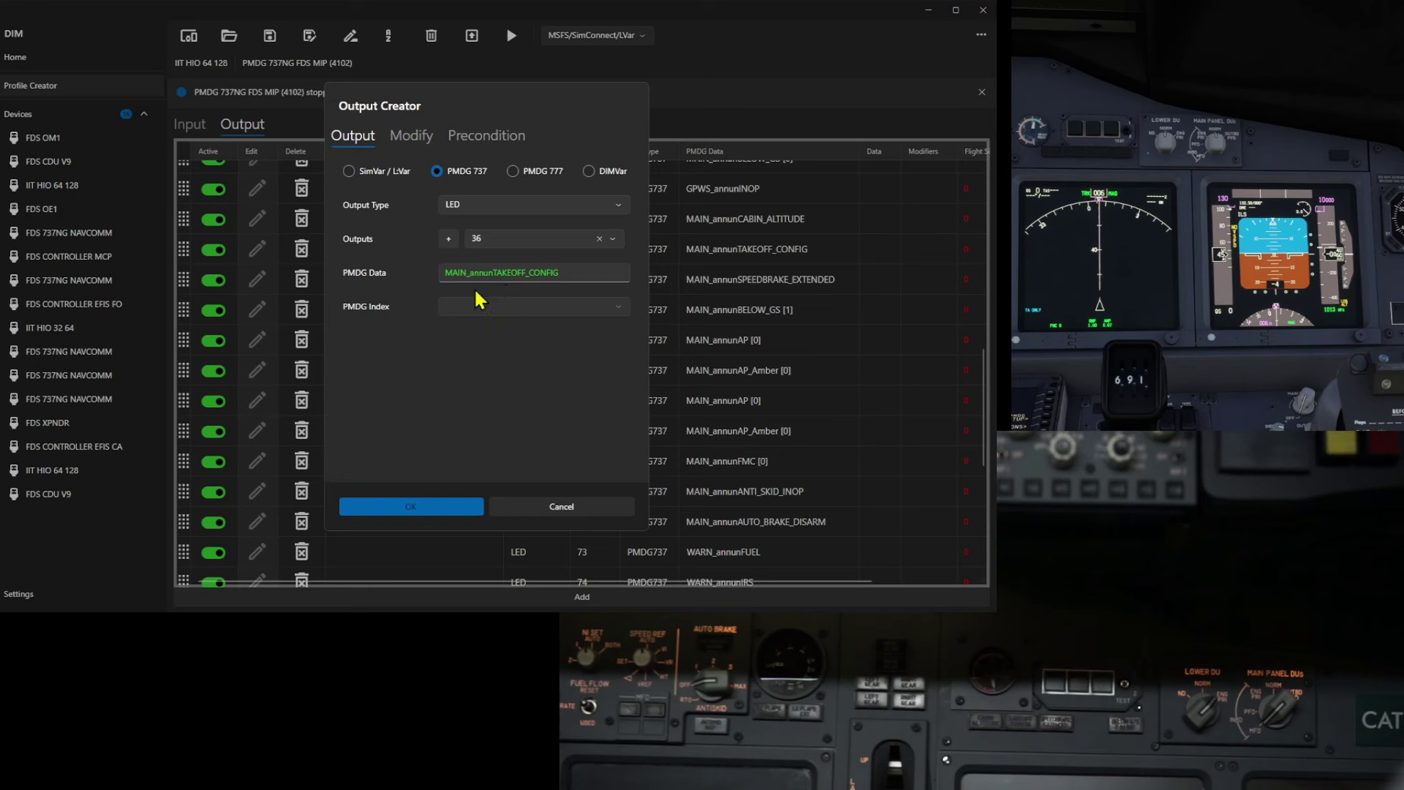
left_click(403, 507)
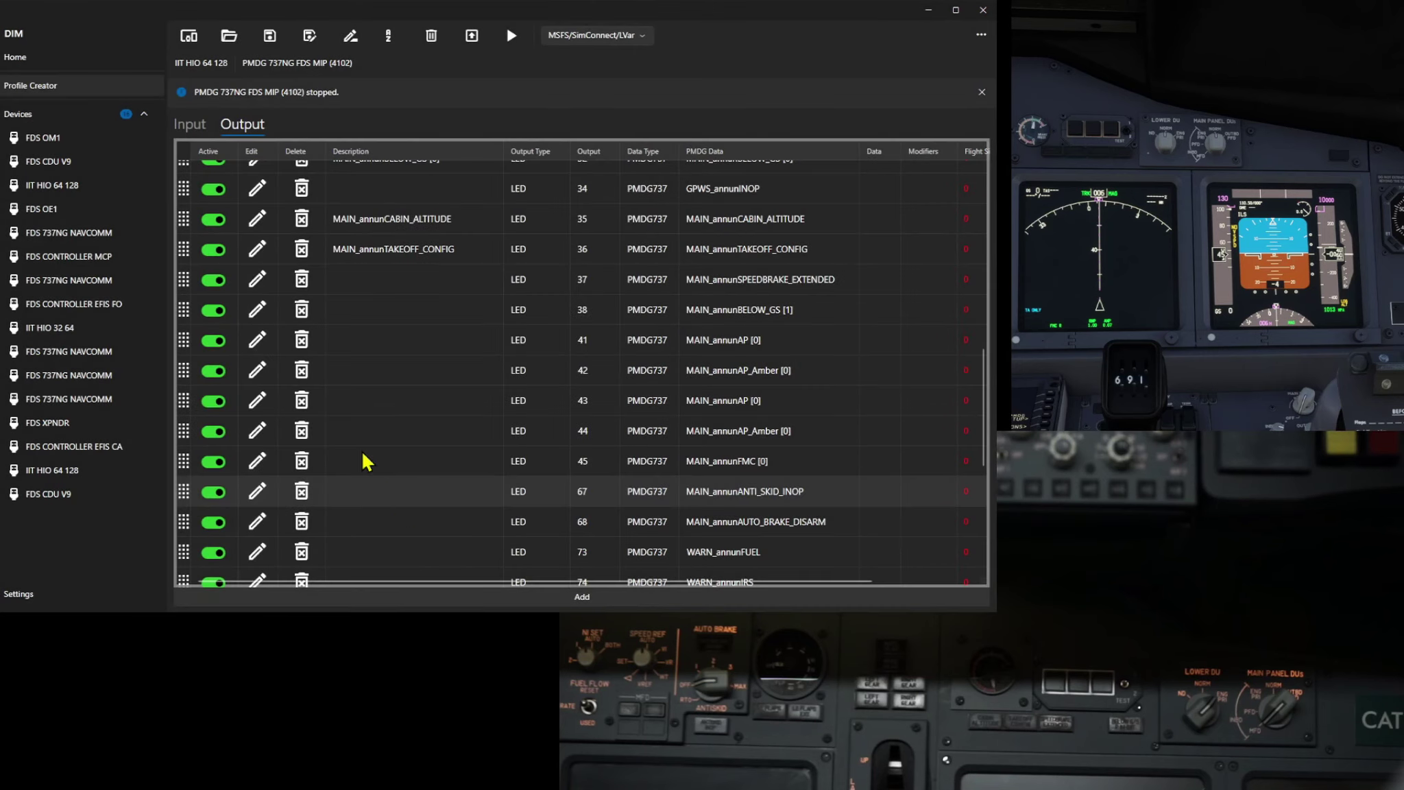
Review the modifiers and preconditions of the LED output 37 entry, MAIN_annunSPEEDBRAKE_EXTENDED, and save the entry.
left_click(259, 279)
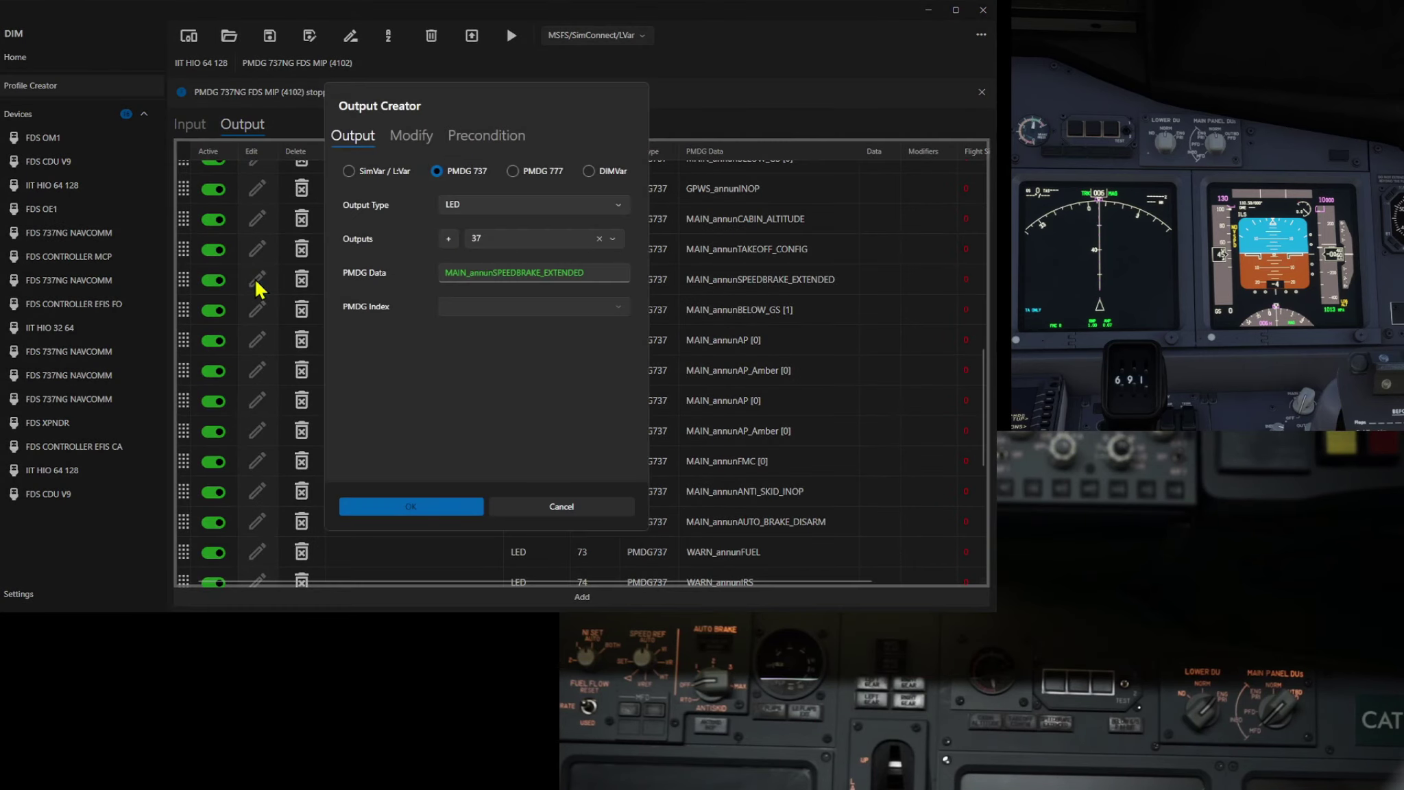
left_click(411, 137)
left_click(473, 137)
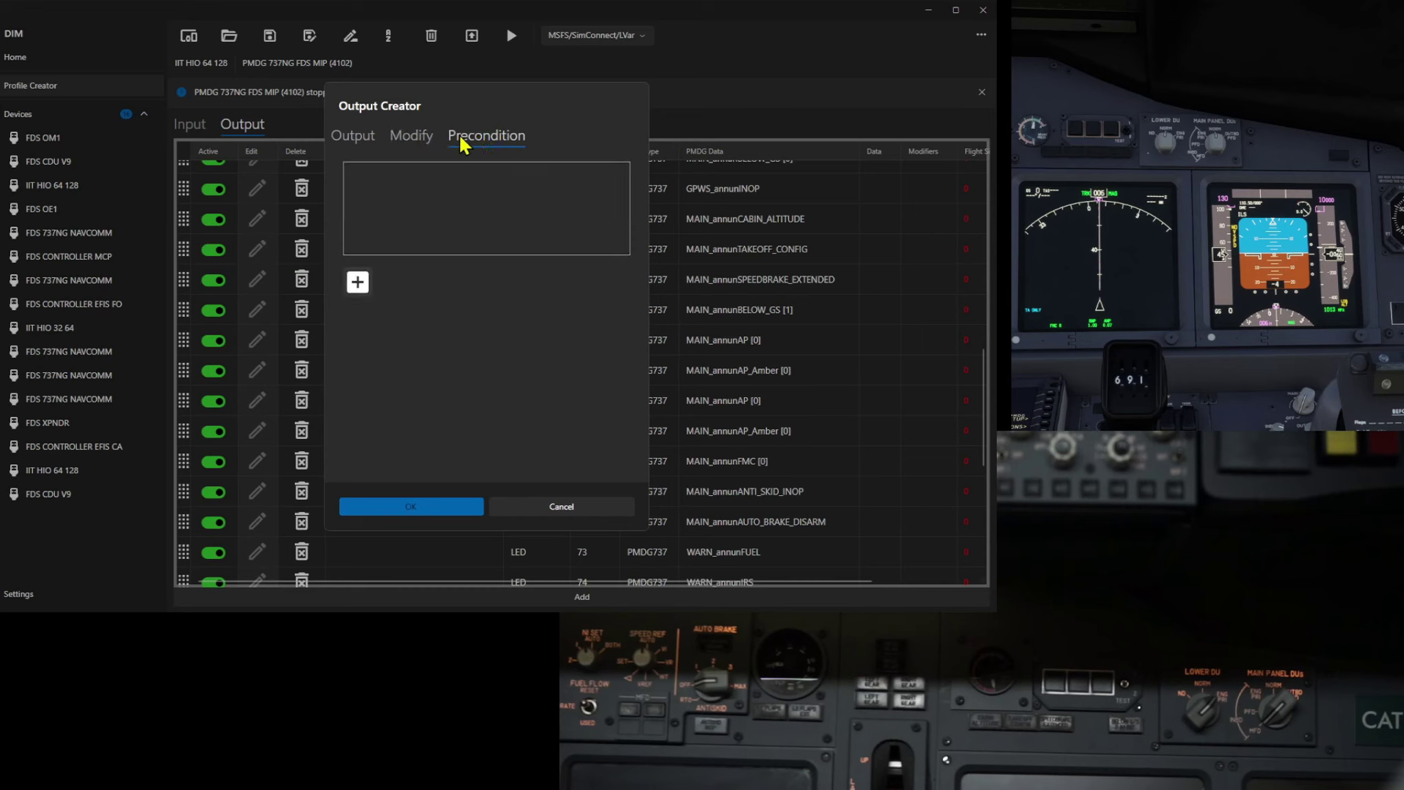
left_click(353, 139)
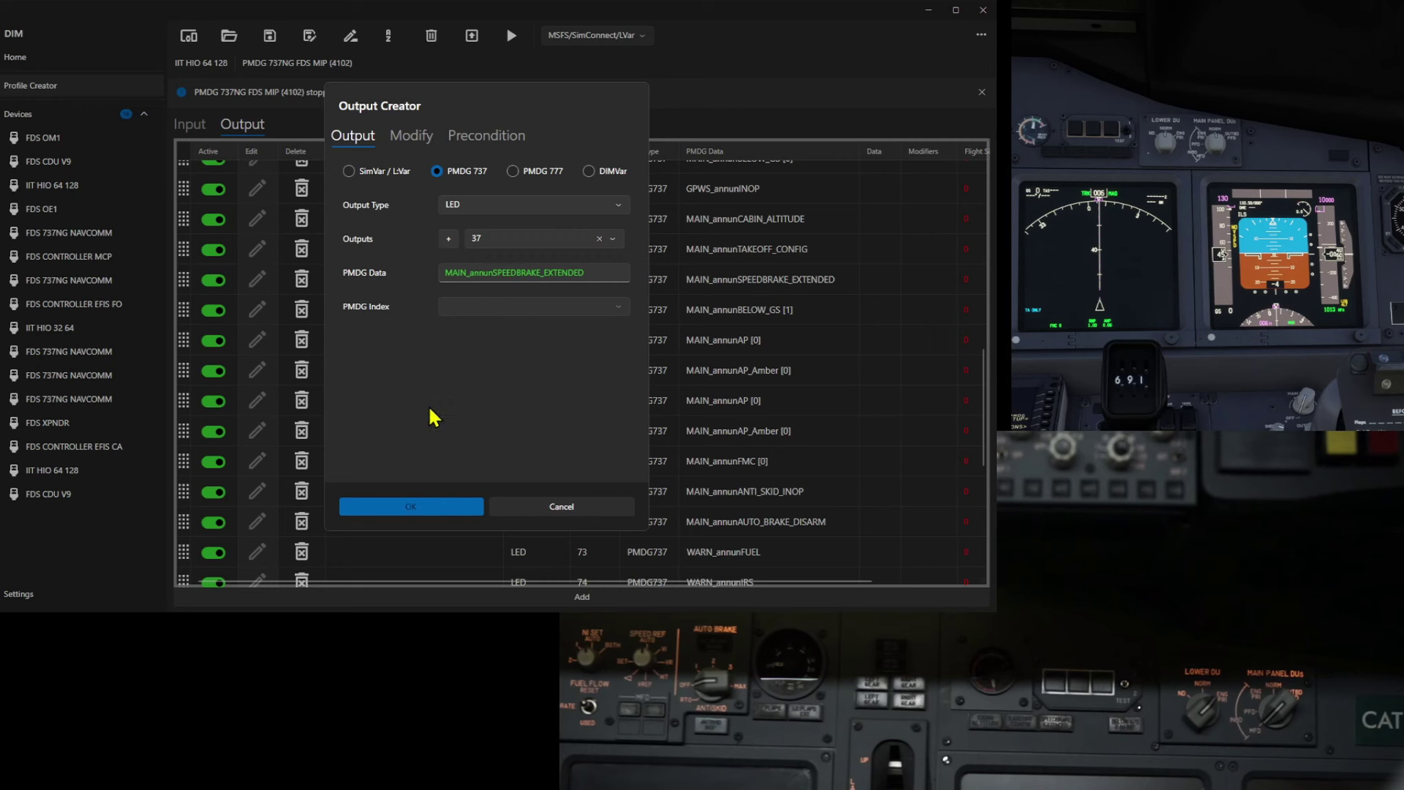
left_click(396, 506)
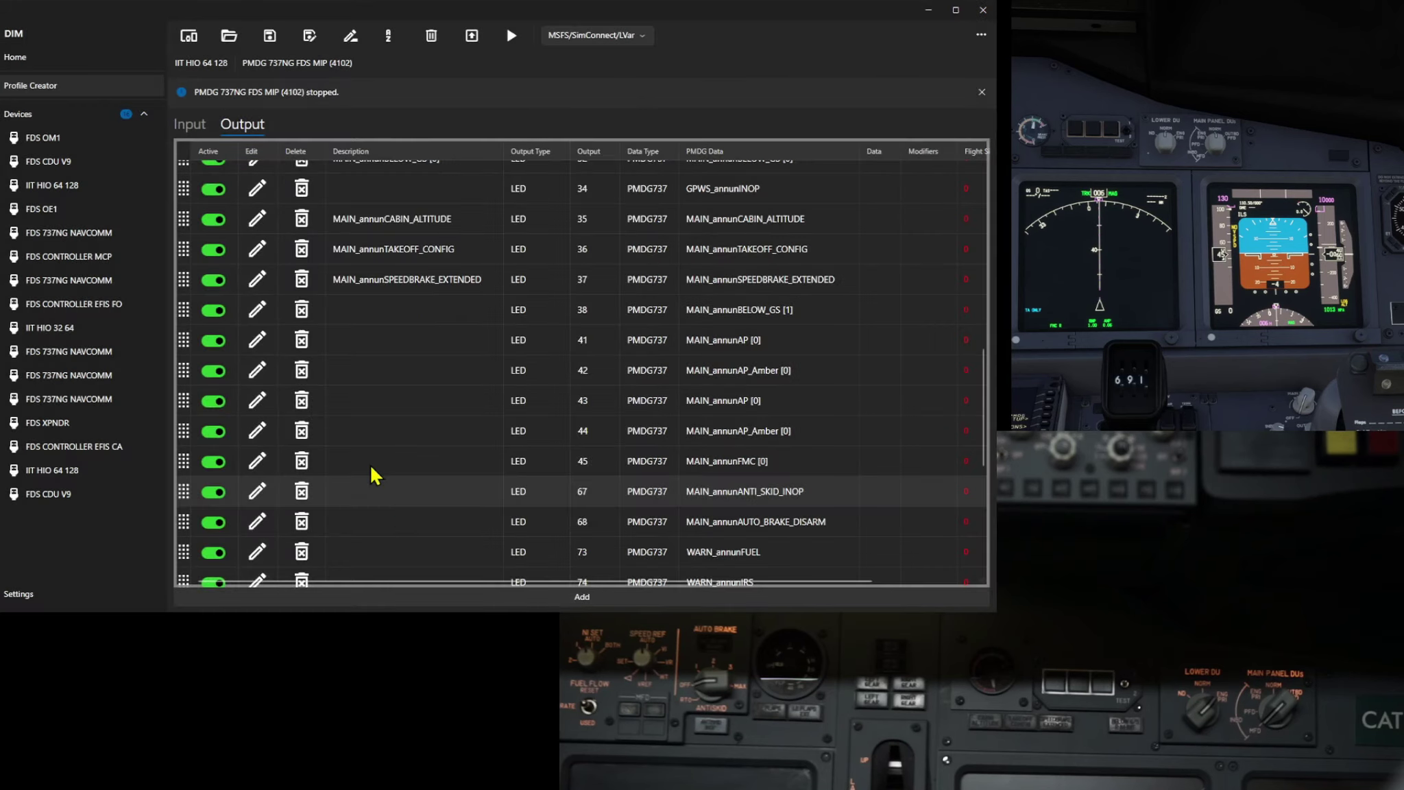
Review the preconditions and modifiers of the LED output 38 entry, MAIN_annunBELOW_GS with index 1, and save the entry.
left_click(256, 312)
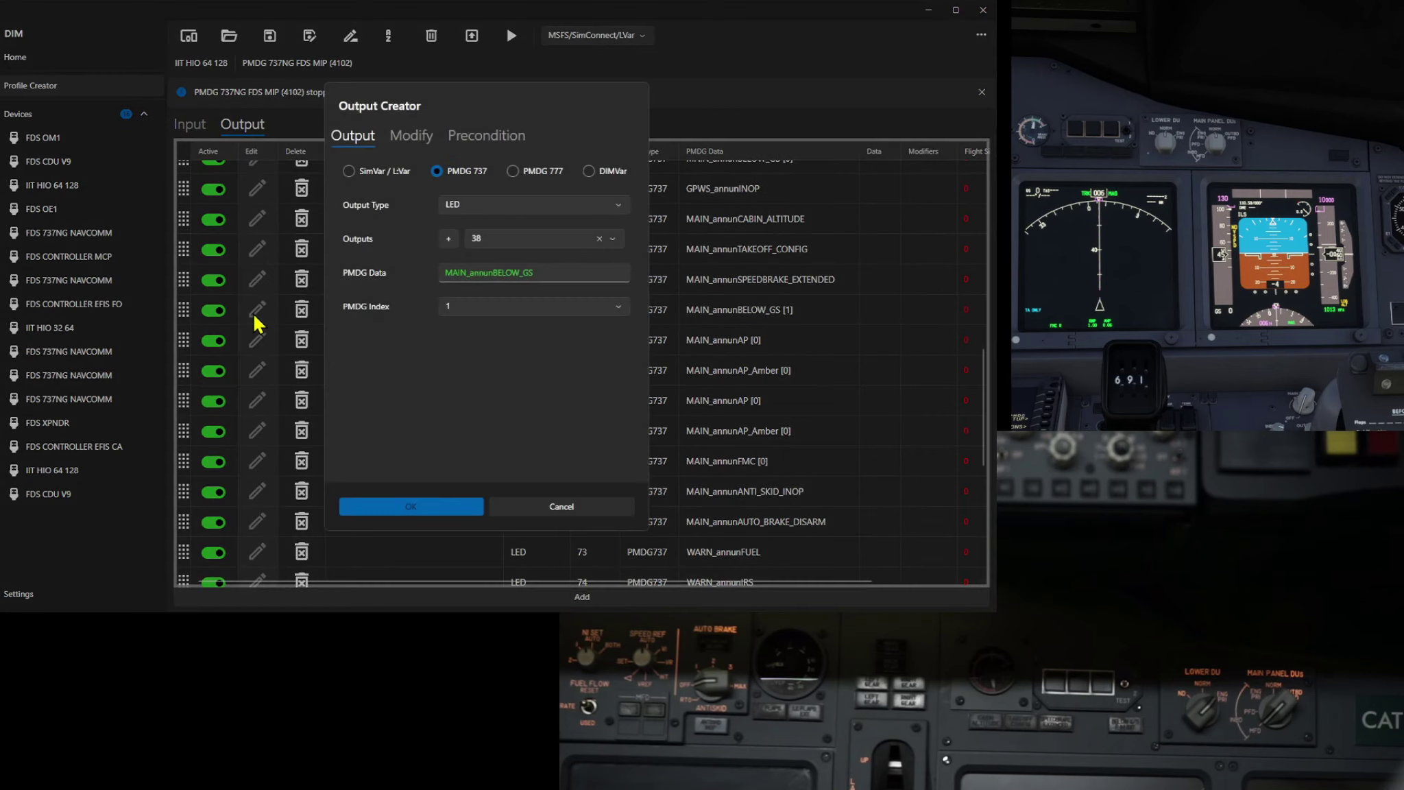
left_click(478, 137)
left_click(410, 137)
left_click(343, 141)
left_click(406, 502)
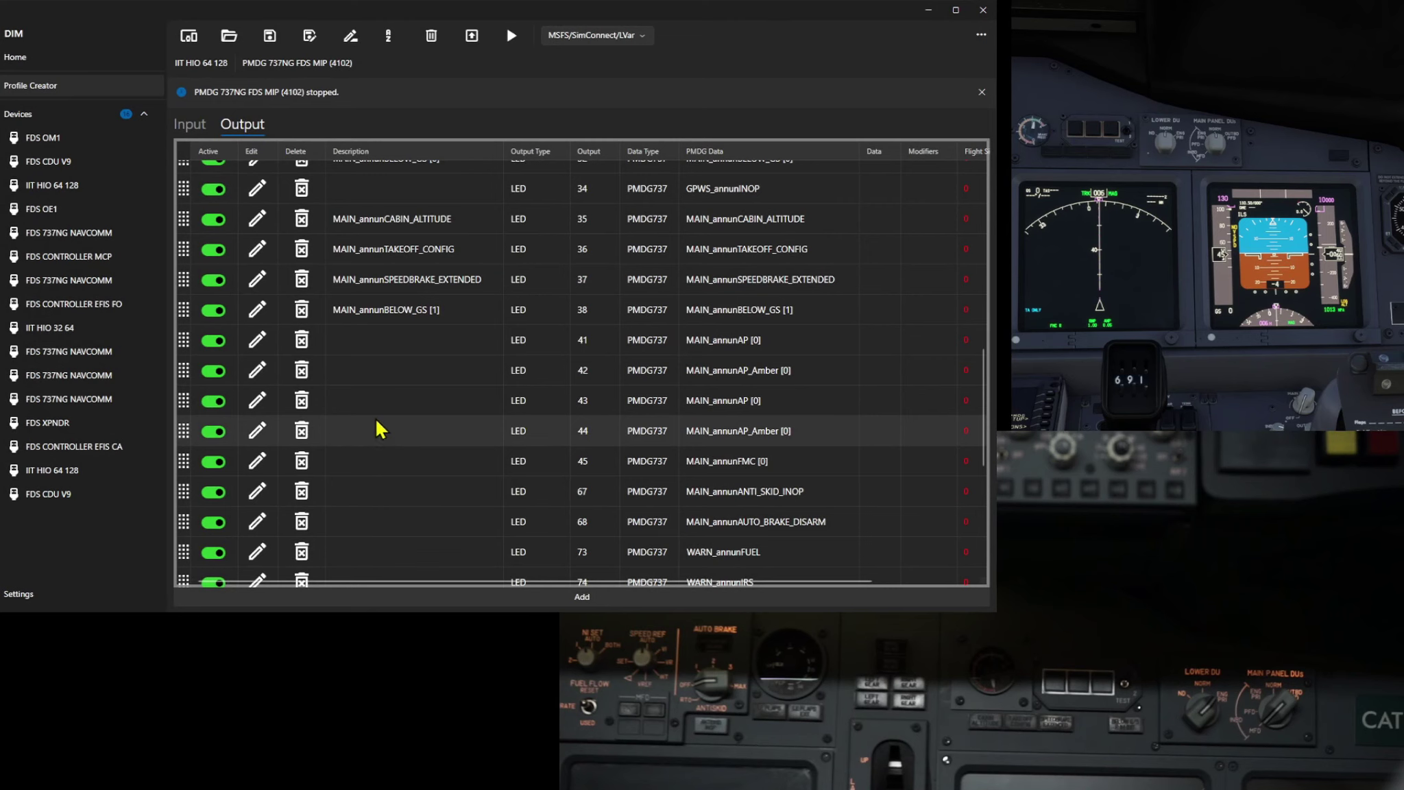
Review the preconditions and modifiers of the LED output 41 entry, MAIN_annunAP with index 0, and save the entry.
scroll(377, 370, "down", 1)
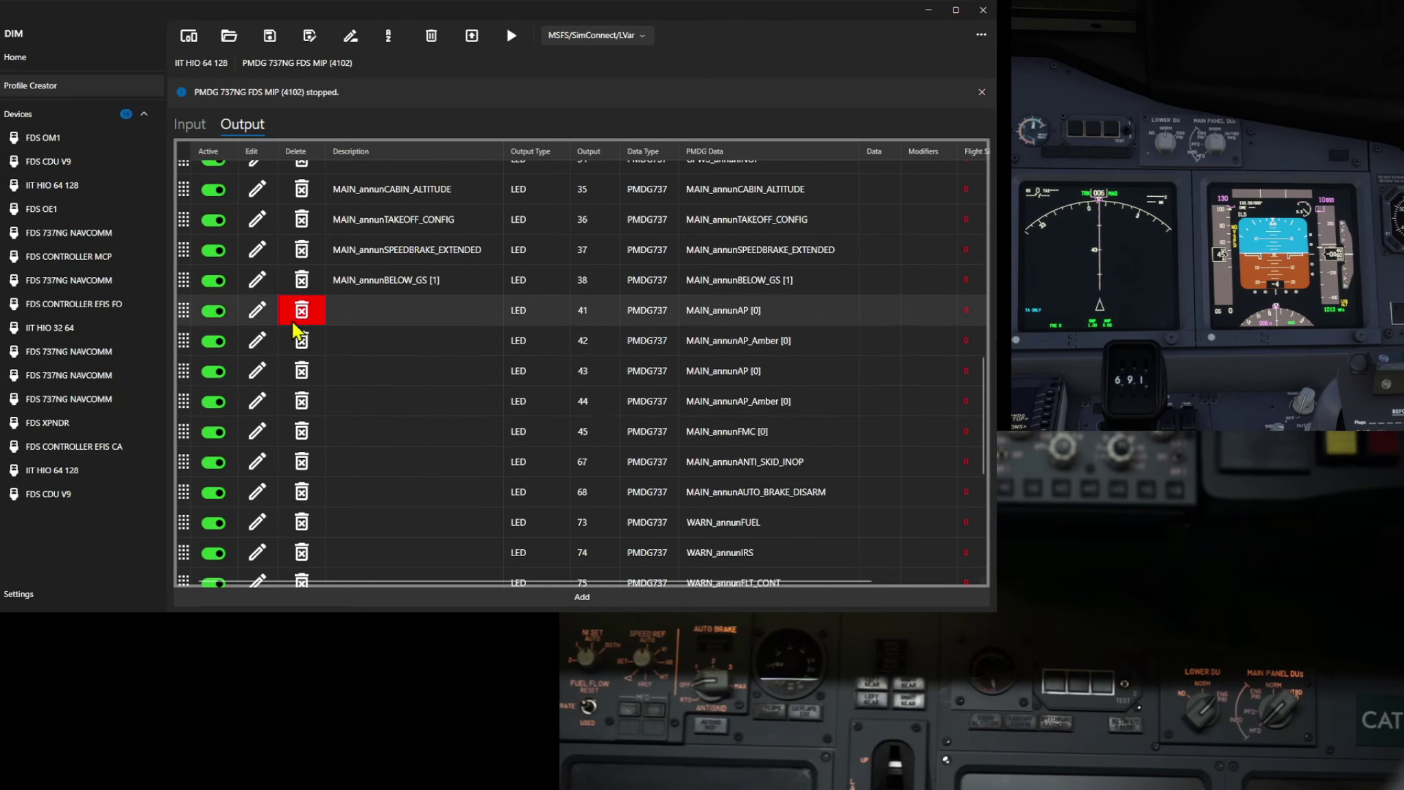
left_click(257, 312)
left_click(478, 134)
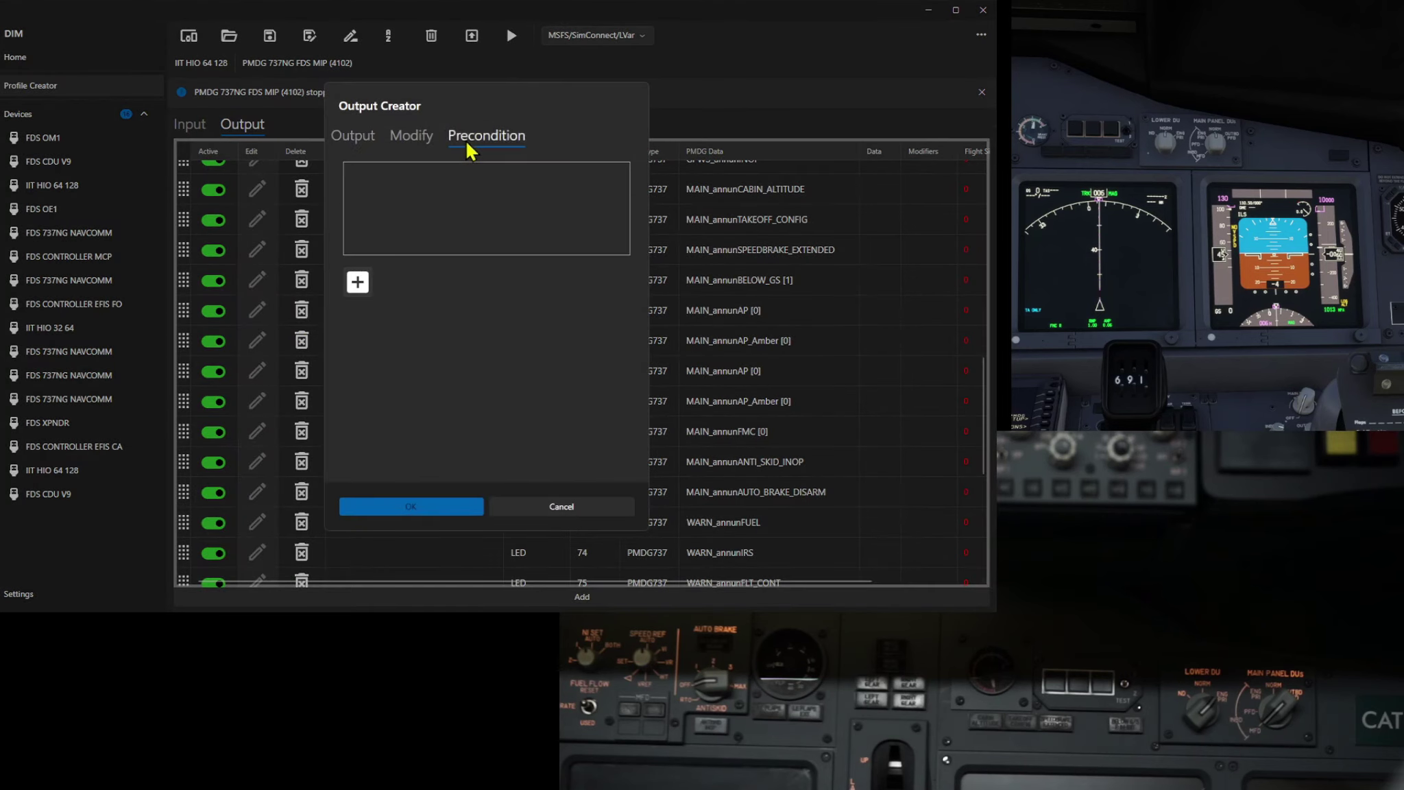
left_click(404, 133)
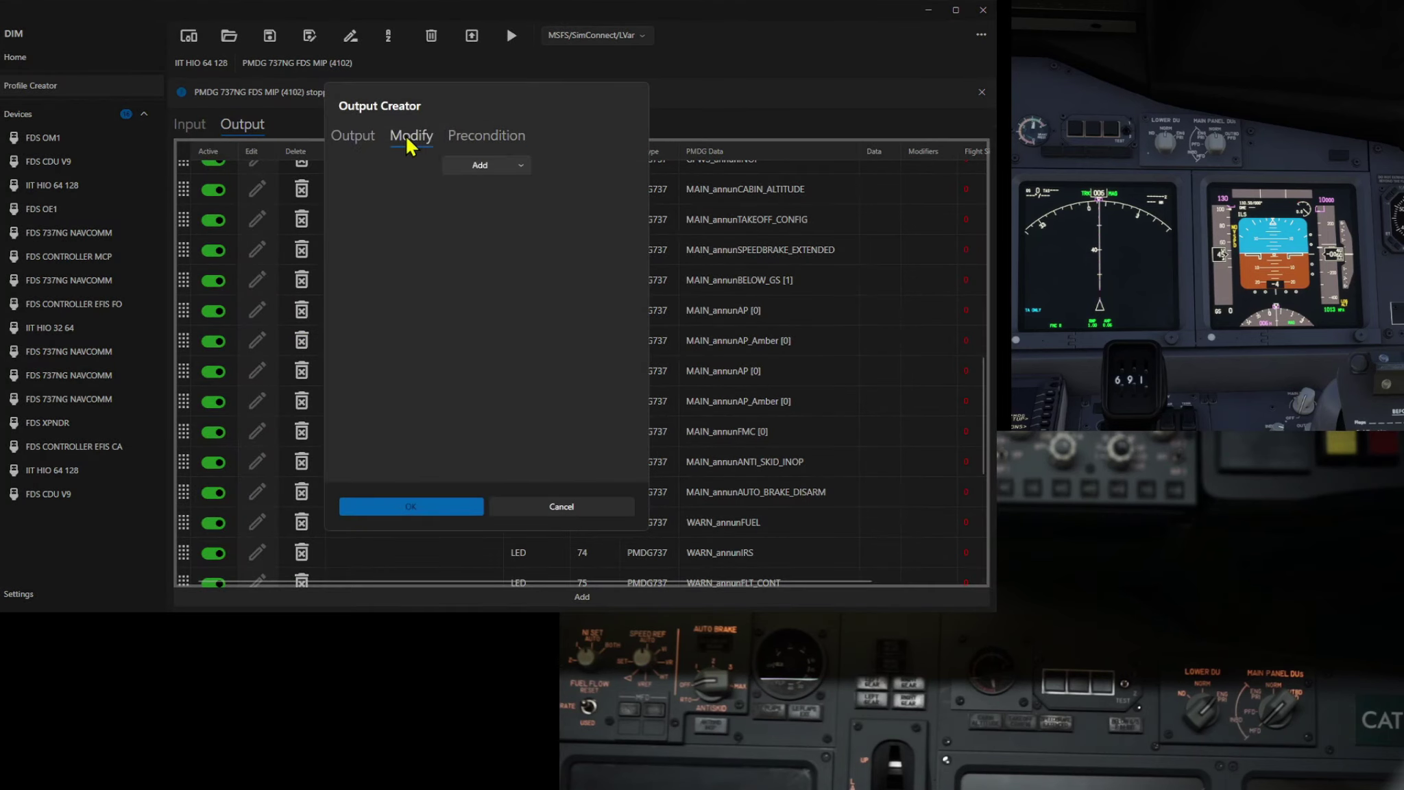
left_click(358, 141)
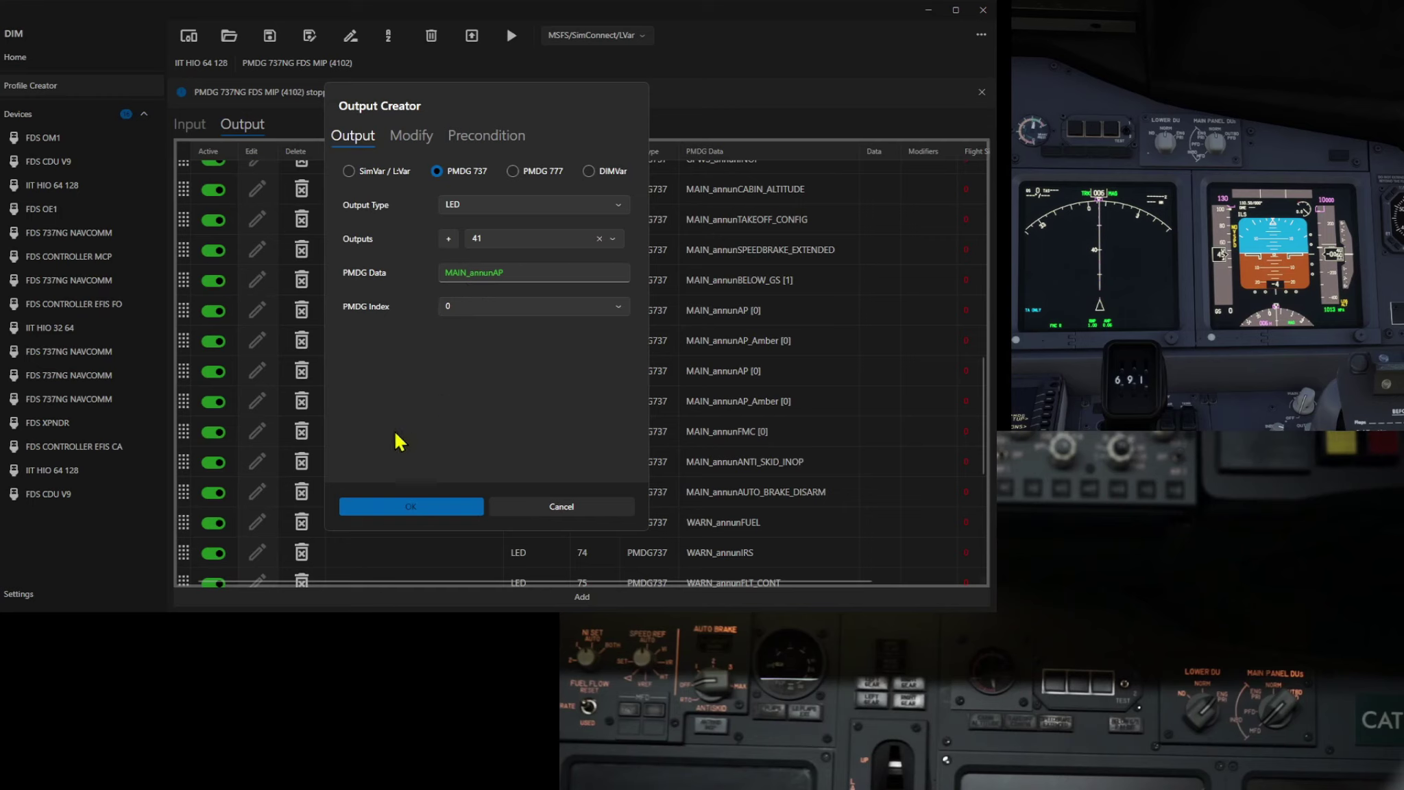
left_click(402, 506)
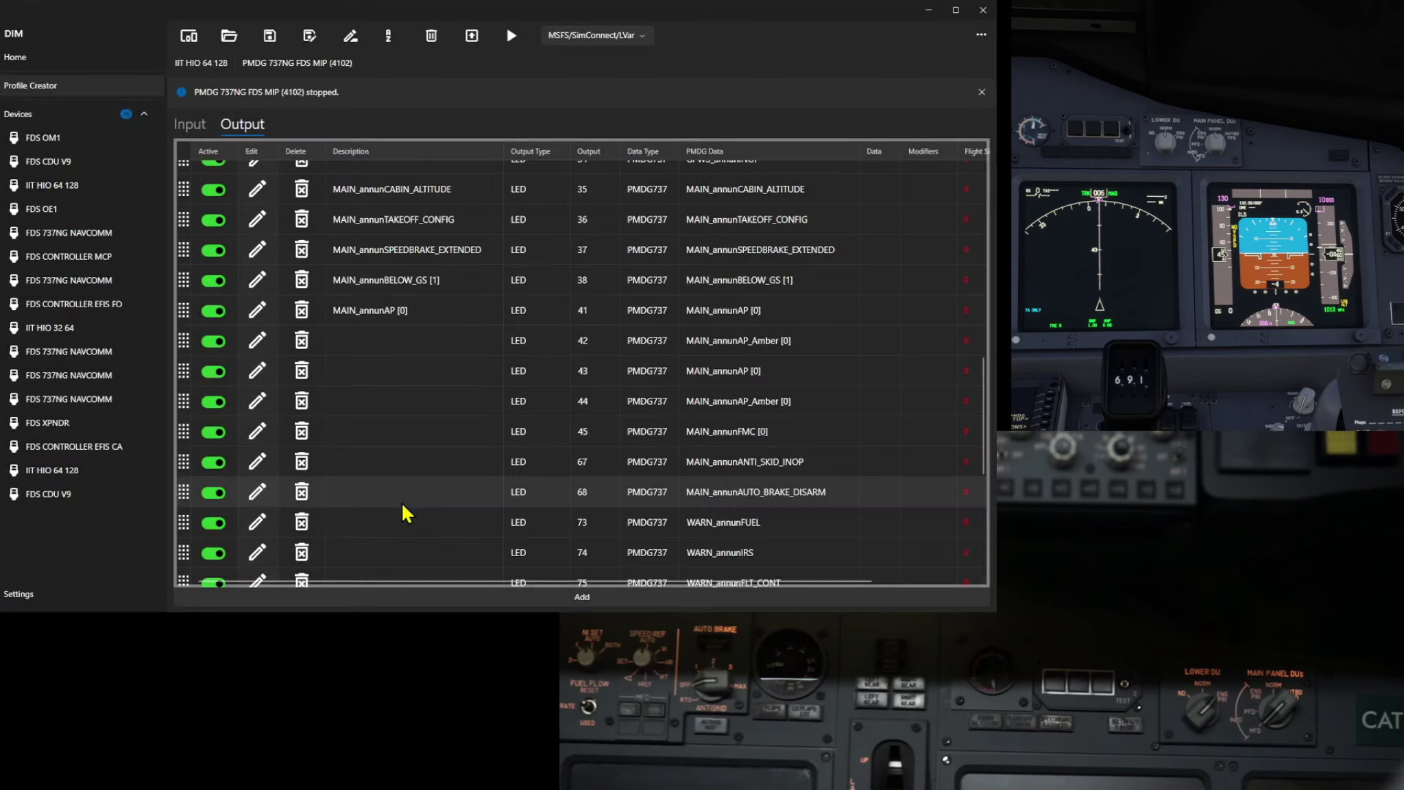
Review the preconditions and modifiers of the LED output 42 entry, MAIN_annunAP_Amber with index 0, and save the entry.
left_click(256, 346)
left_click(465, 141)
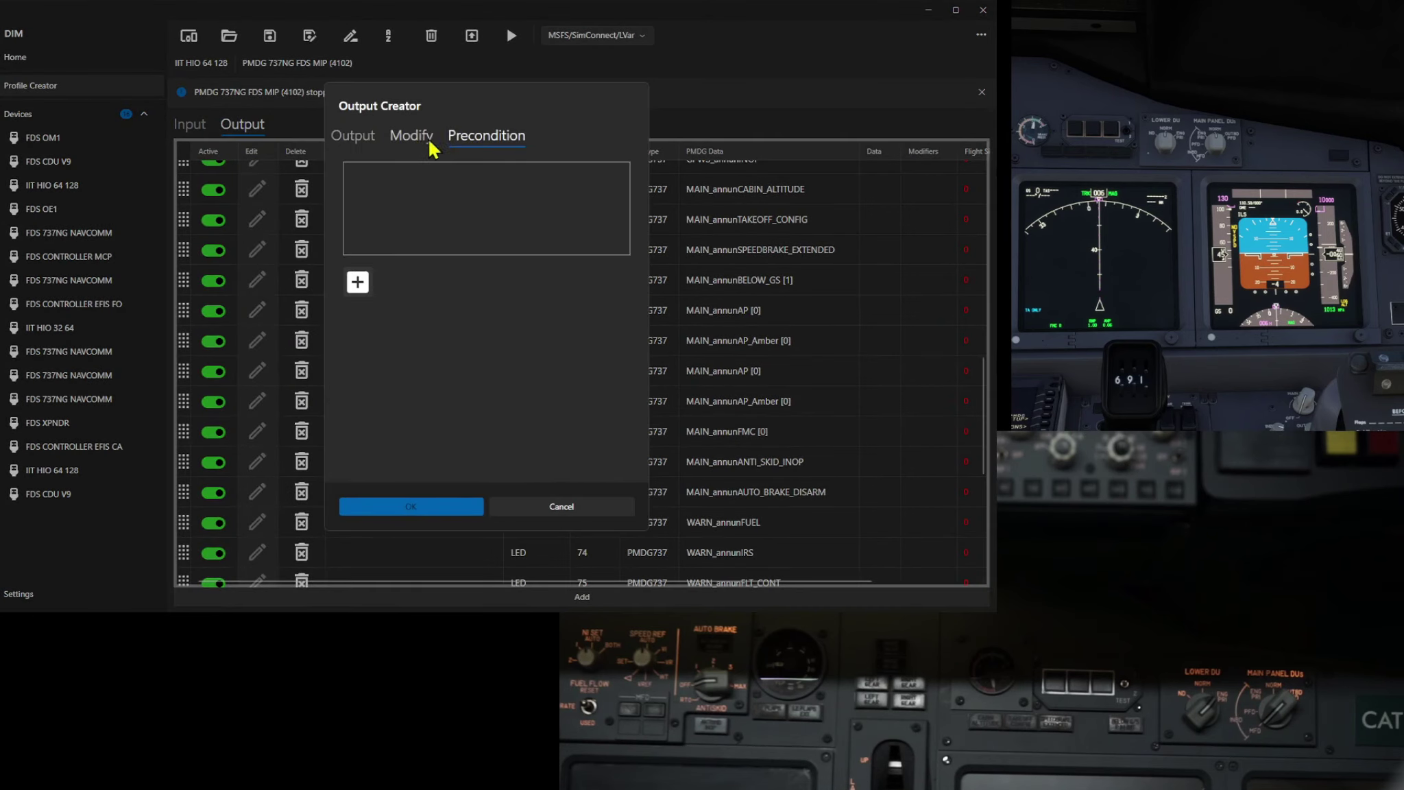
left_click(409, 137)
left_click(356, 139)
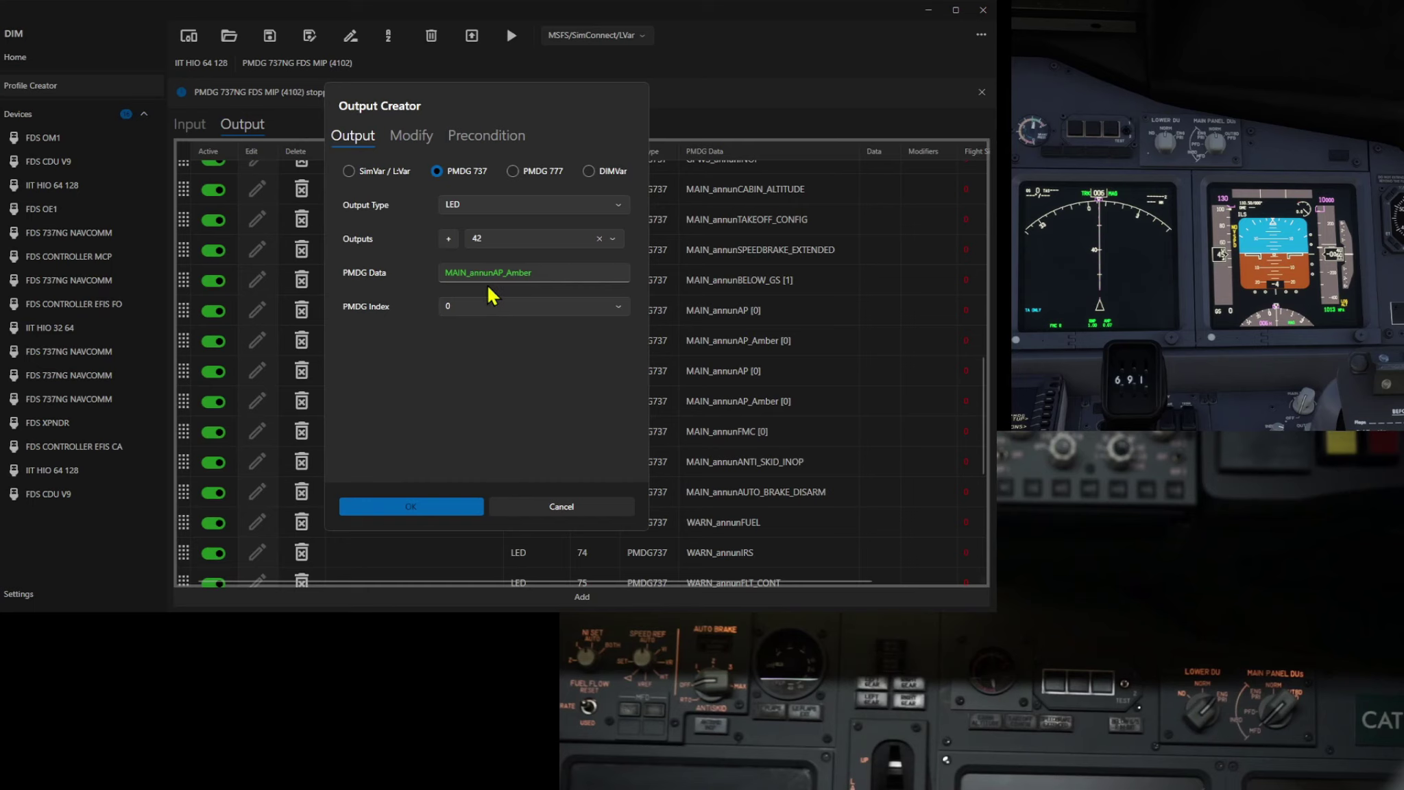
left_click(378, 507)
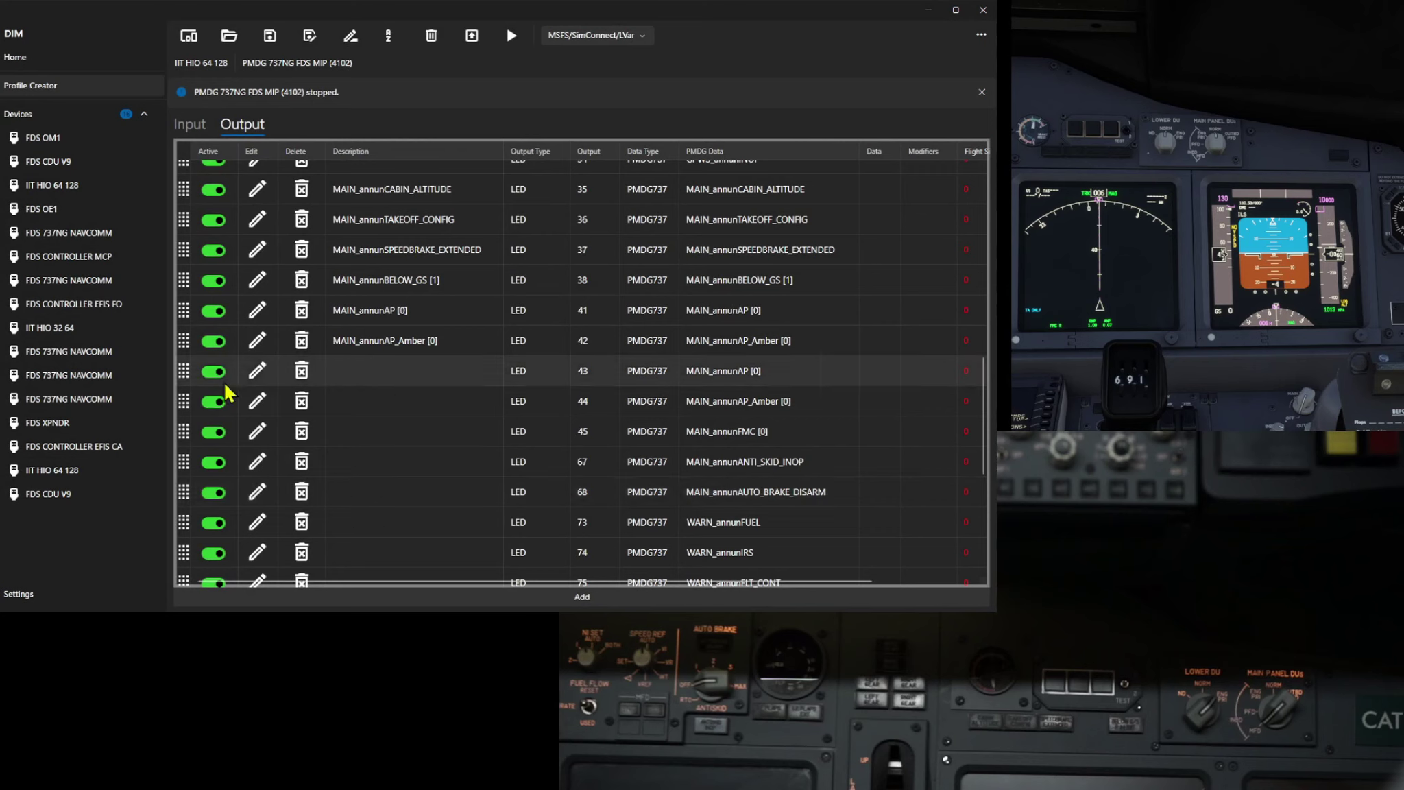
Review the preconditions and modifiers of the LED output 43 entry, MAIN_annunAP with index 0, and save the entry.
left_click(251, 372)
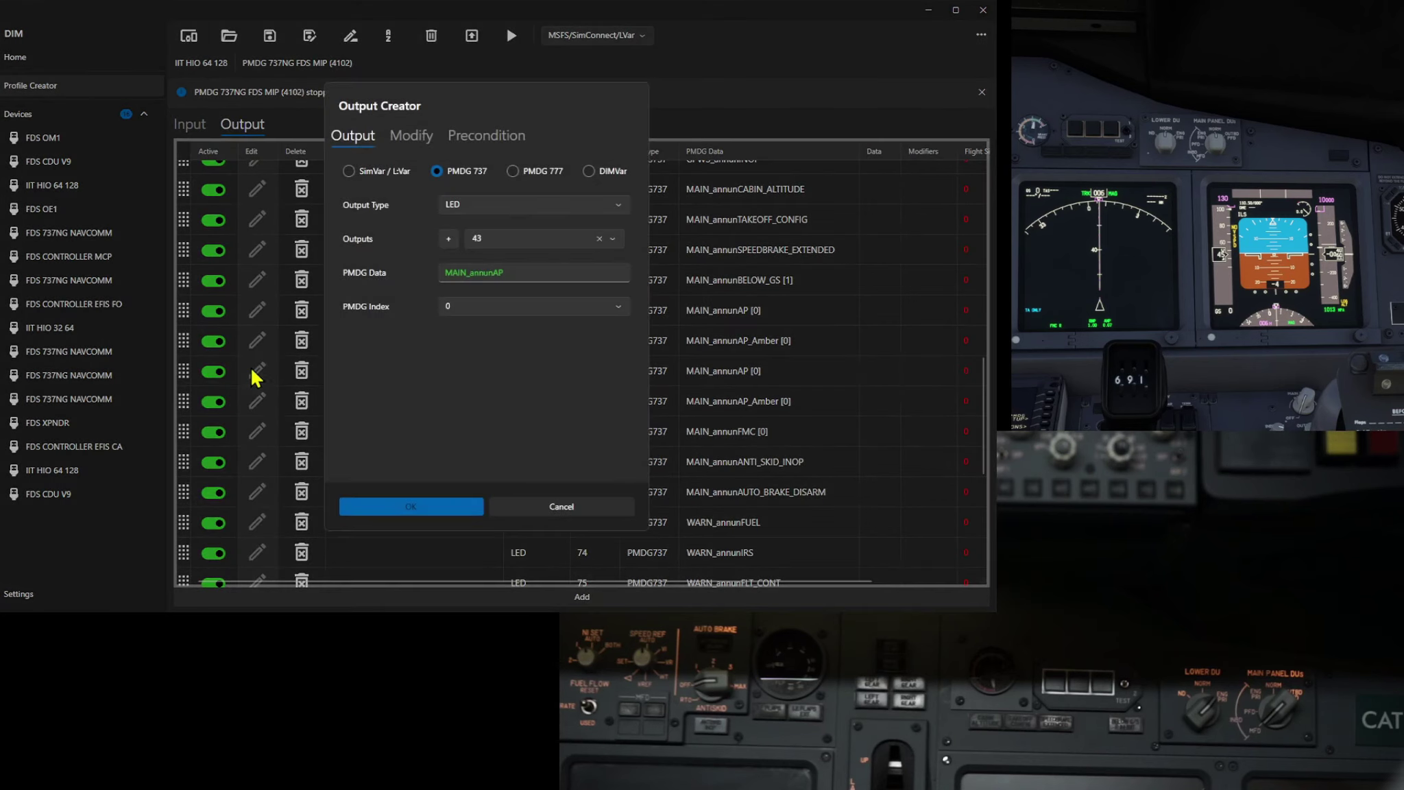
left_click(460, 138)
left_click(401, 138)
left_click(355, 137)
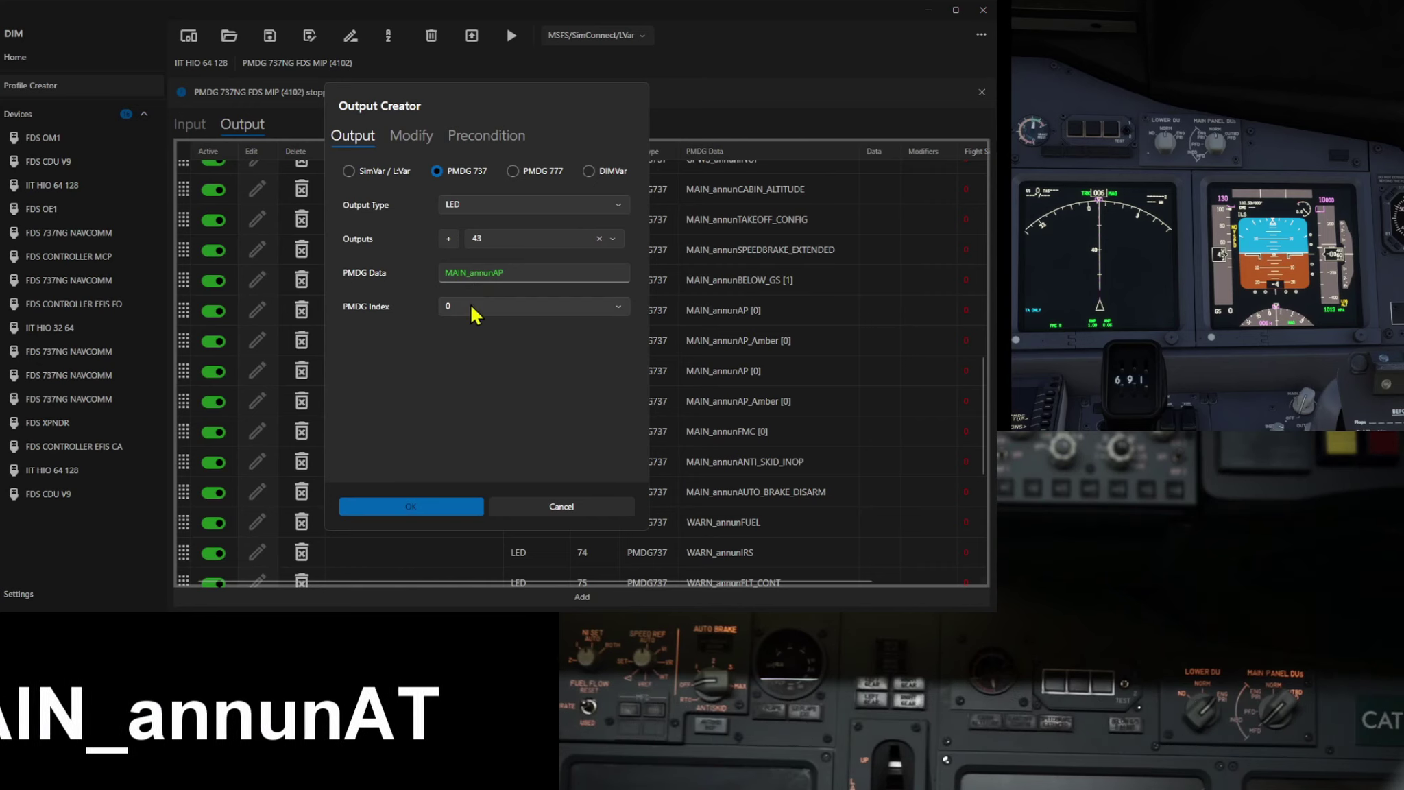
left_click(379, 504)
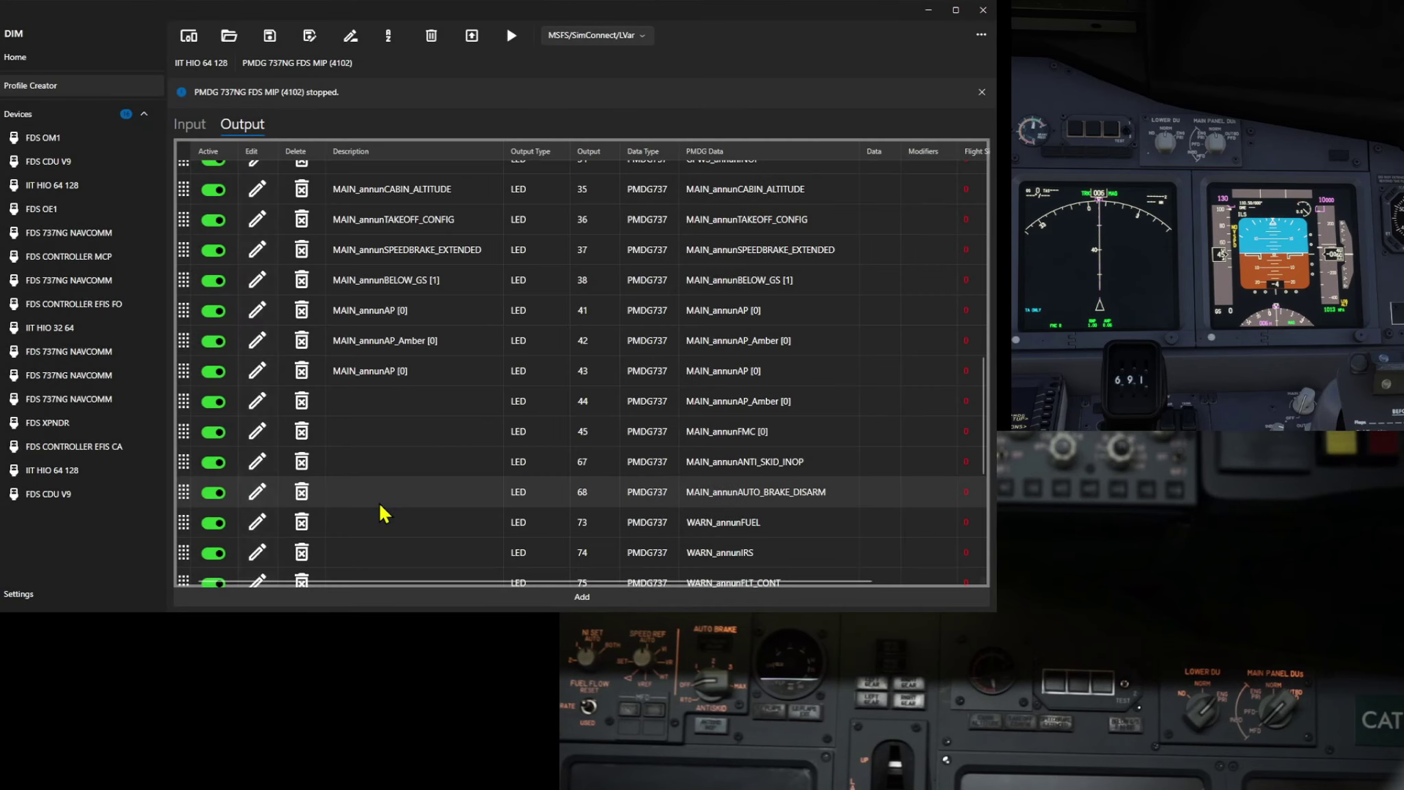
Review the preconditions and modifiers of the LED output 44 entry, MAIN_annunAP_Amber with index 0, and save the entry.
left_click(257, 401)
left_click(472, 135)
left_click(412, 136)
left_click(362, 136)
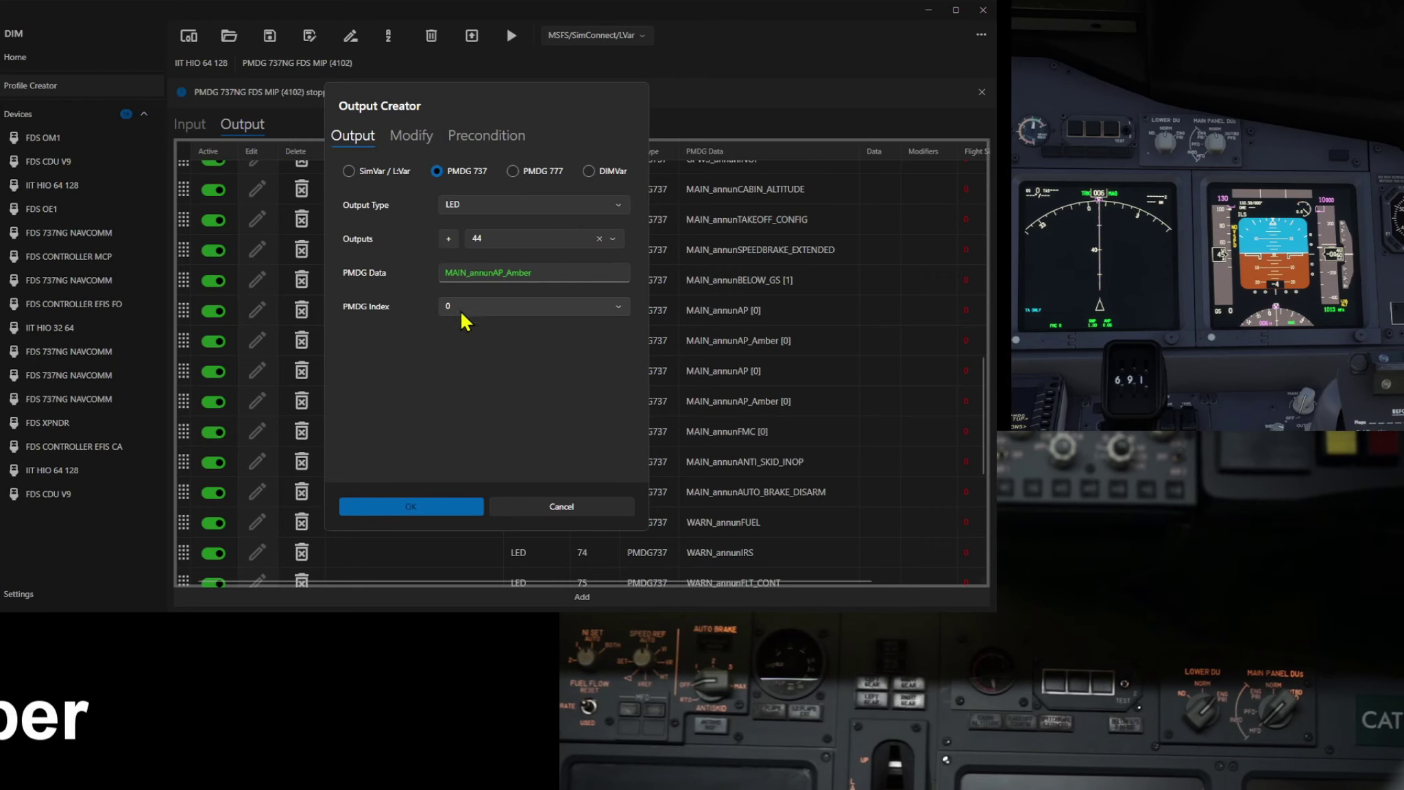
left_click(406, 507)
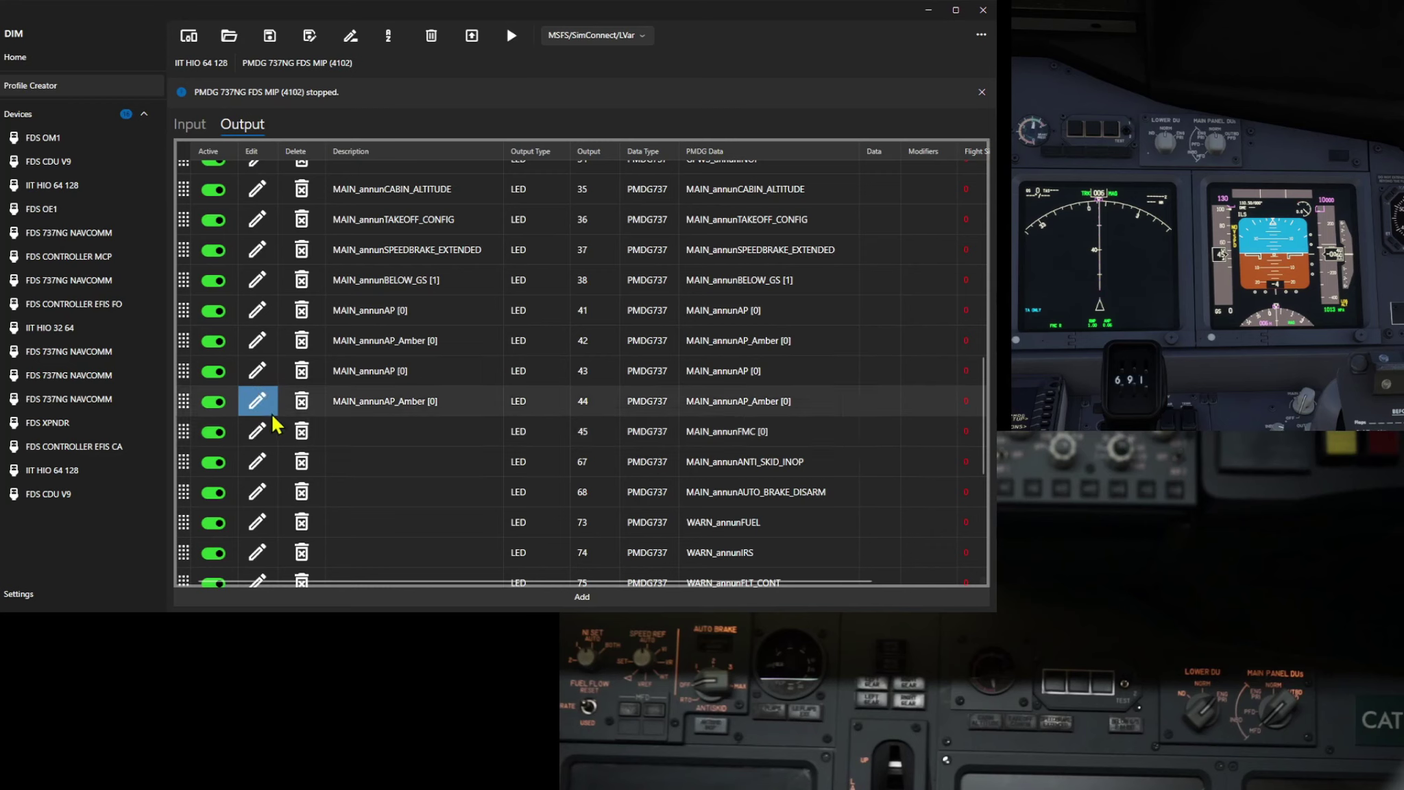
Review the preconditions and modifiers of the LED output 45 entry, MAIN_annunFMC with index 0, and save the entry.
left_click(258, 433)
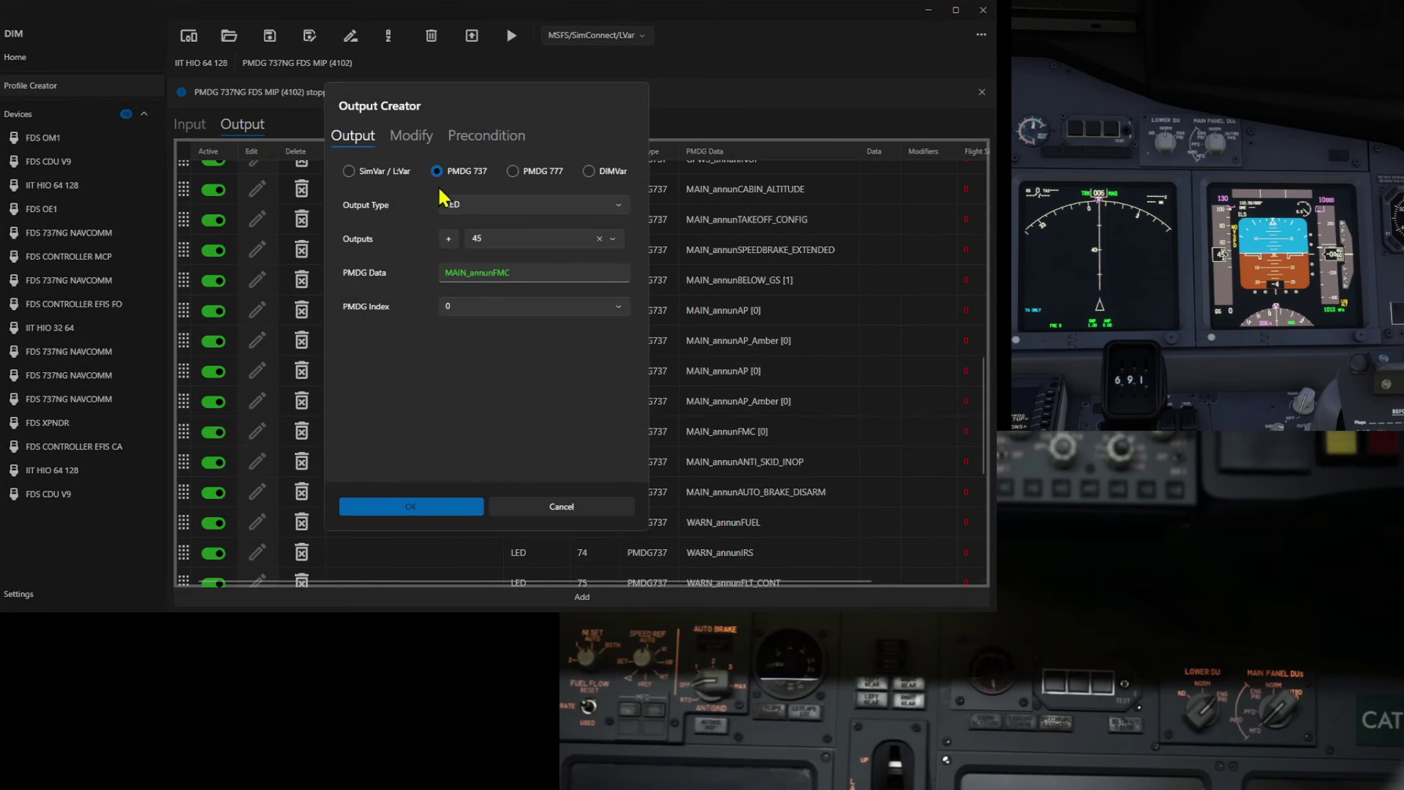
left_click(483, 137)
left_click(406, 137)
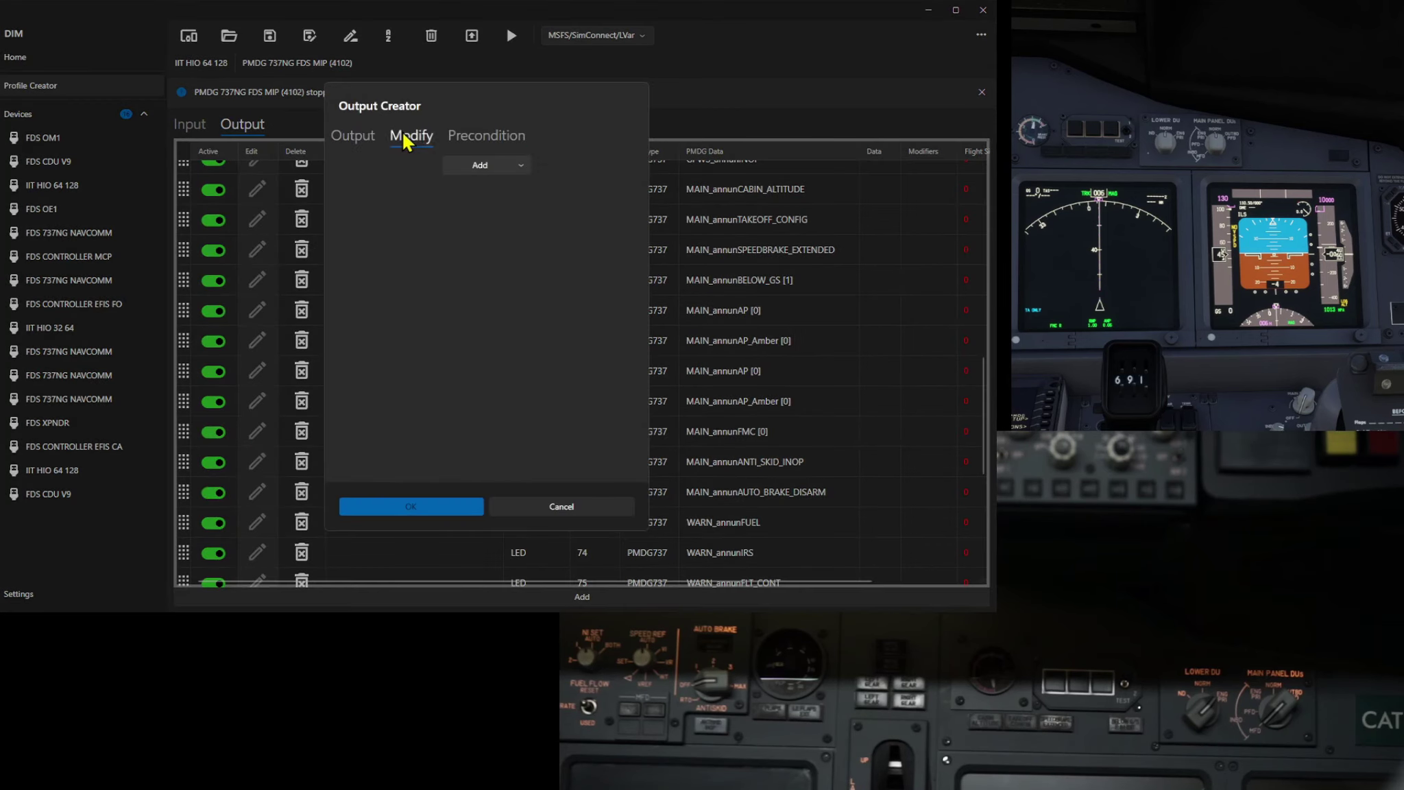
left_click(353, 135)
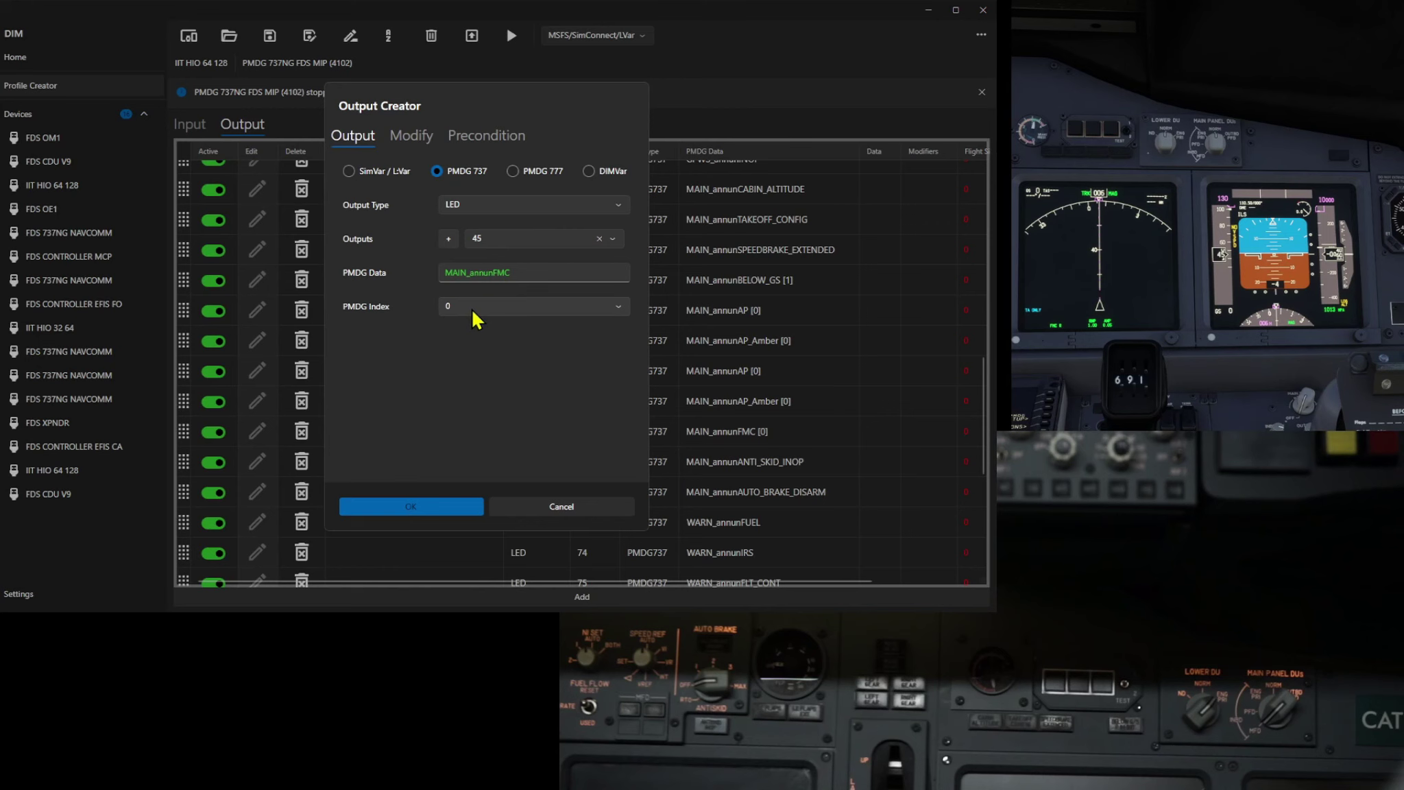
left_click(380, 507)
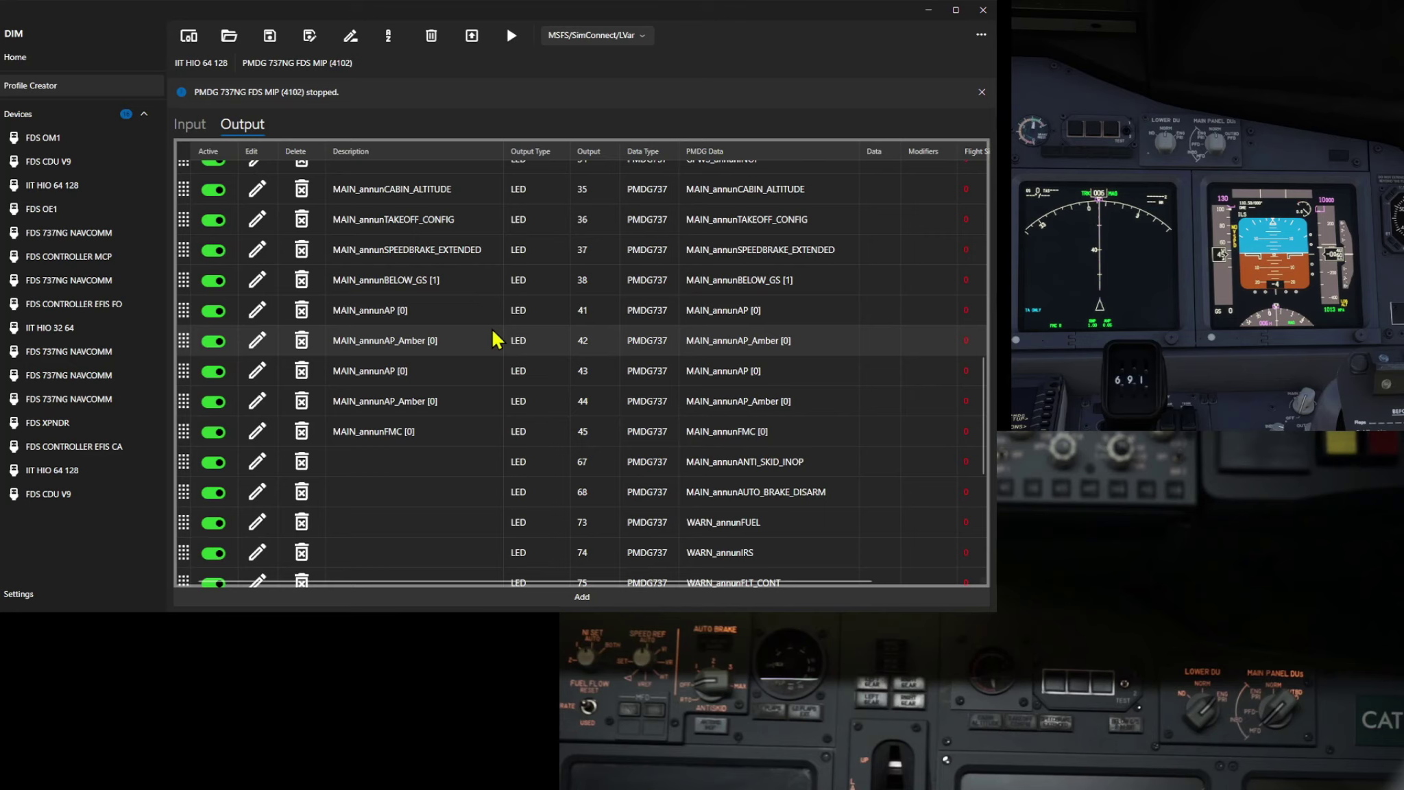
Examine the live input switch states of the lower IIT HIO 64 128 device and return to the profile's output list.
left_click(41, 470)
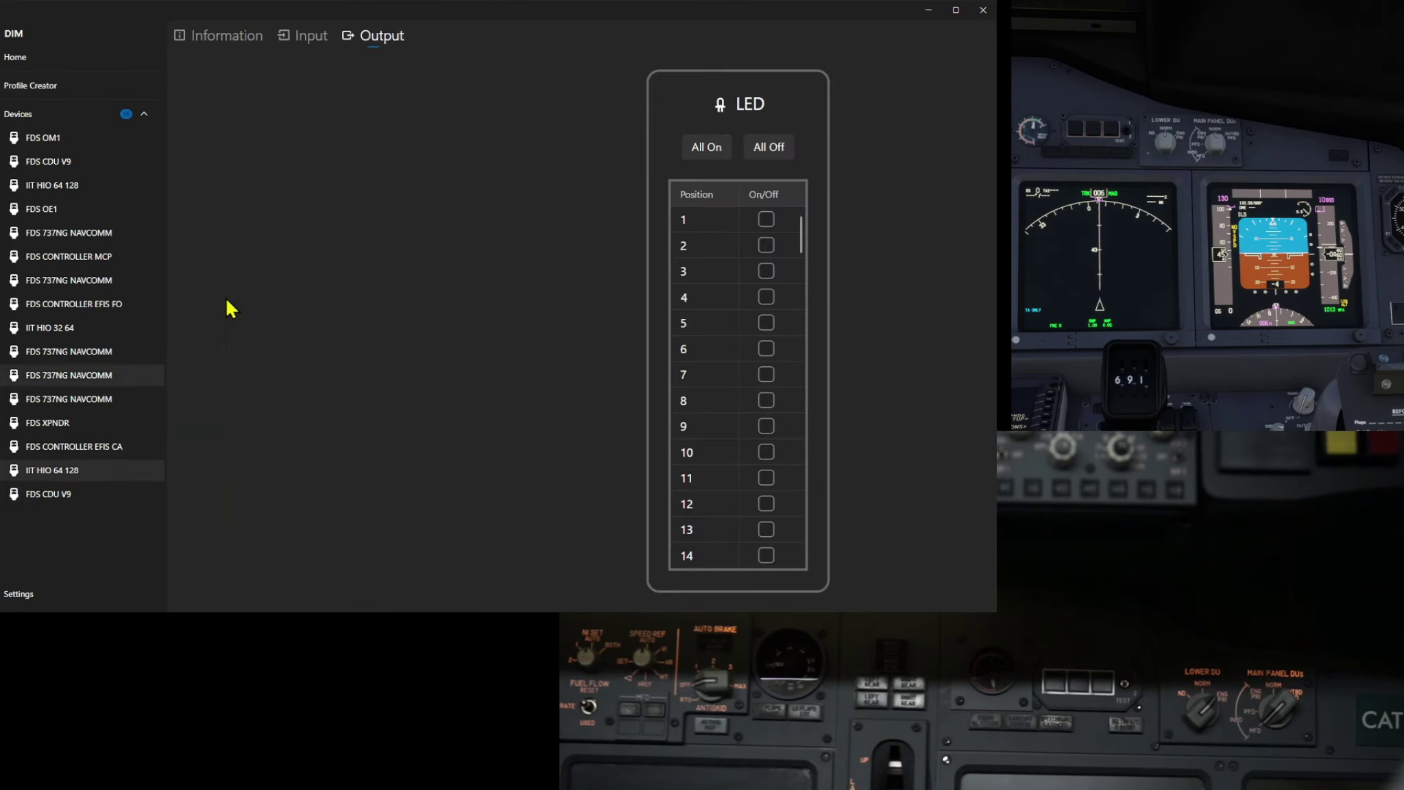
left_click(309, 47)
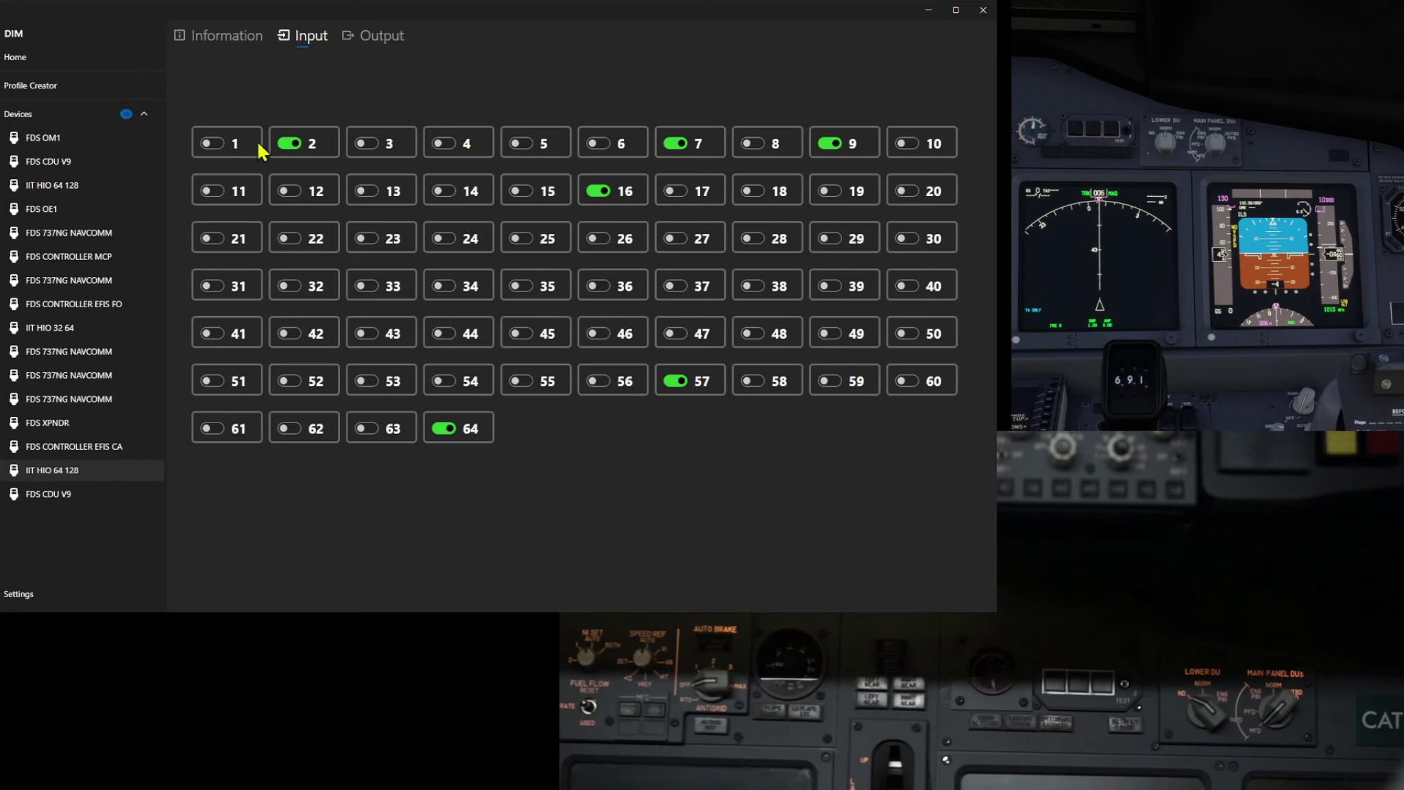
left_click(42, 87)
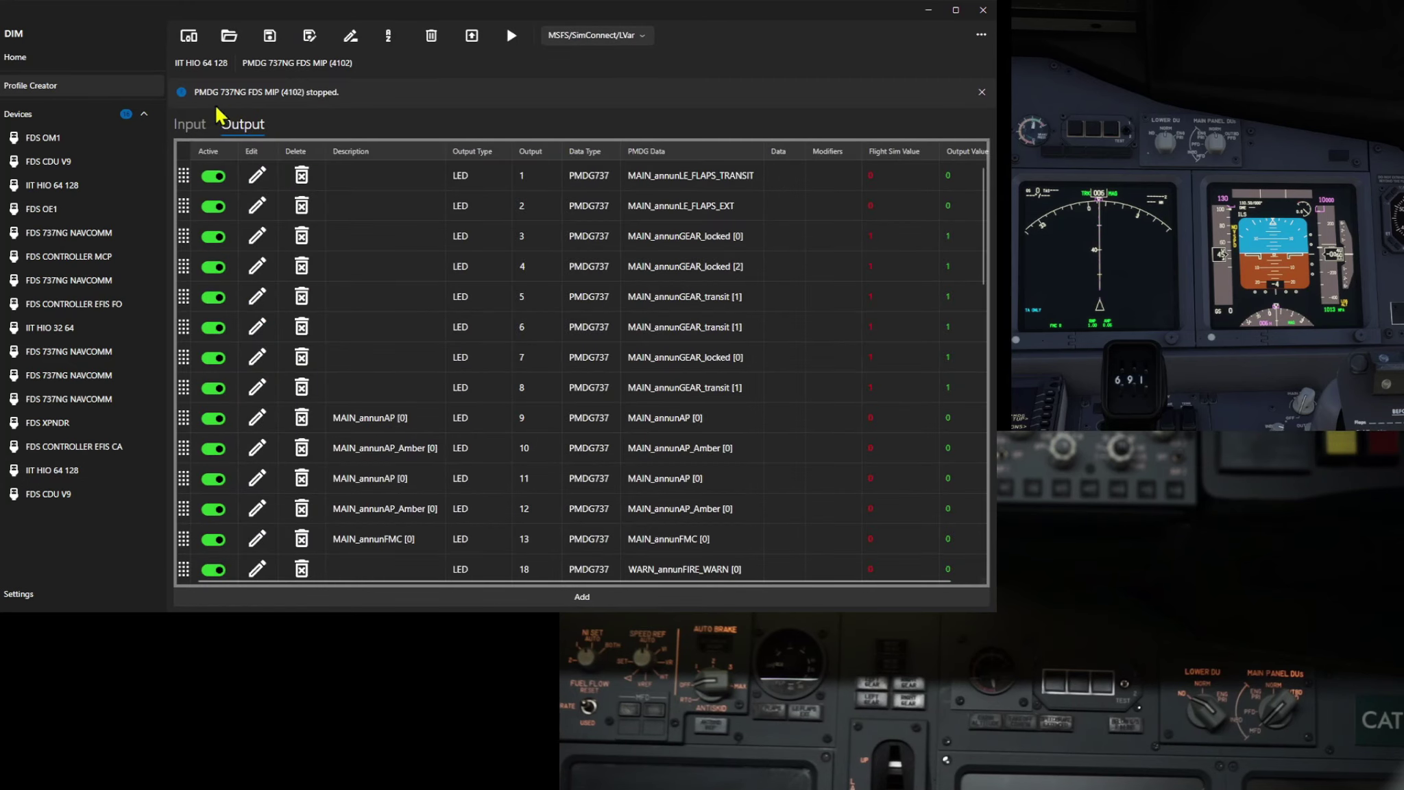
In the profile's input list, review the precondition of the switch input 57 entry, EVT_DSP_FO_MAIN_DU_SELECTOR, and save the entry.
left_click(185, 130)
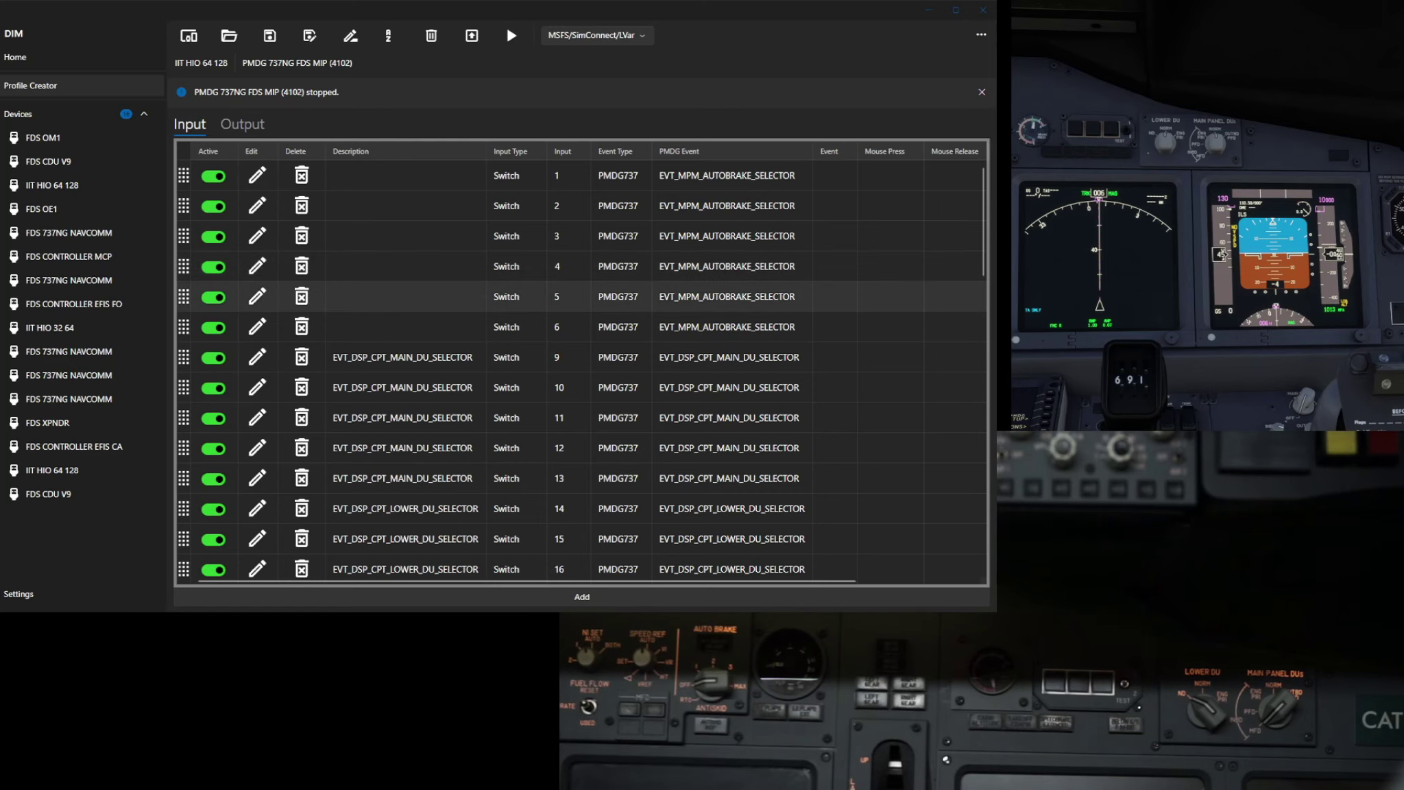
scroll(581, 371, "down", 8)
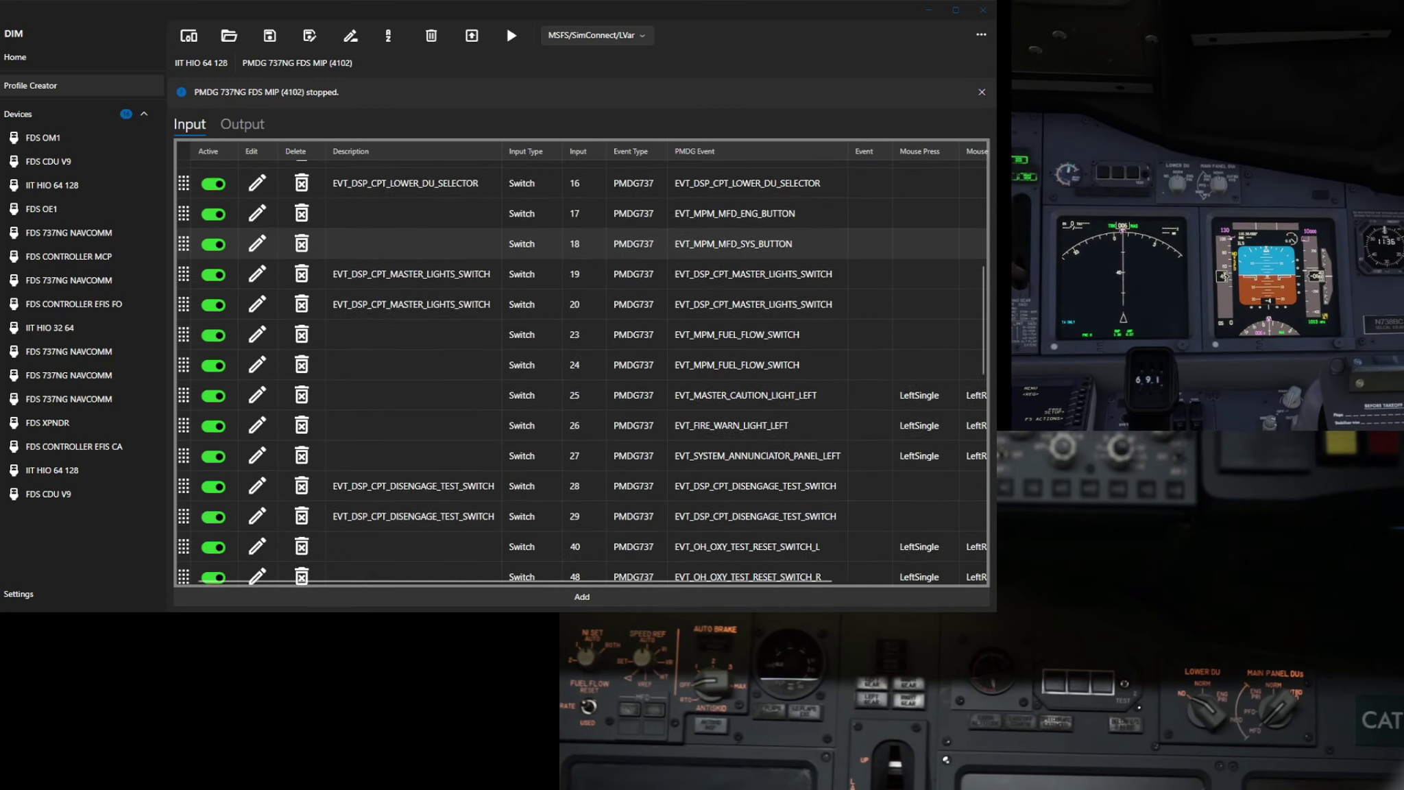
scroll(581, 278, "down", 2)
scroll(581, 278, "down", 5)
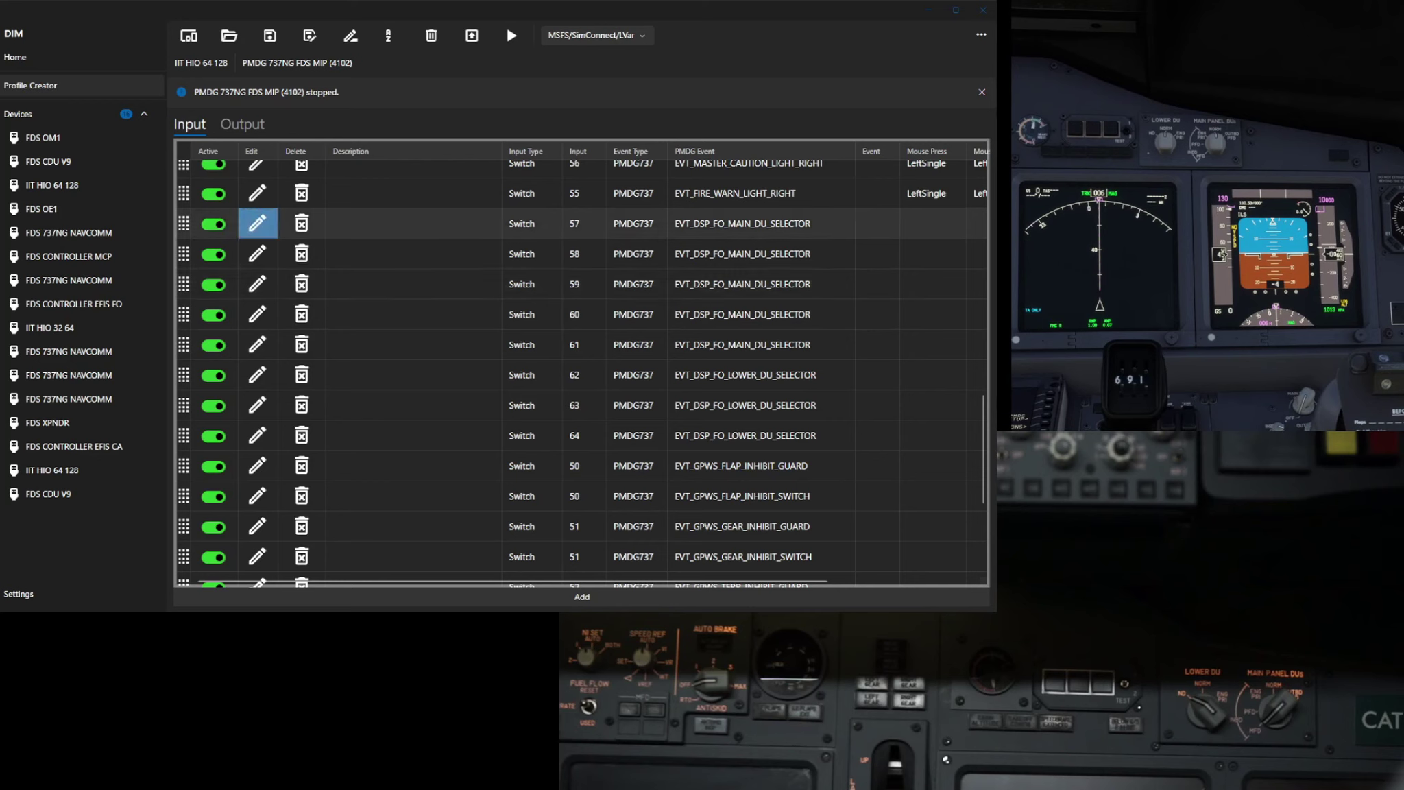
left_click(258, 224)
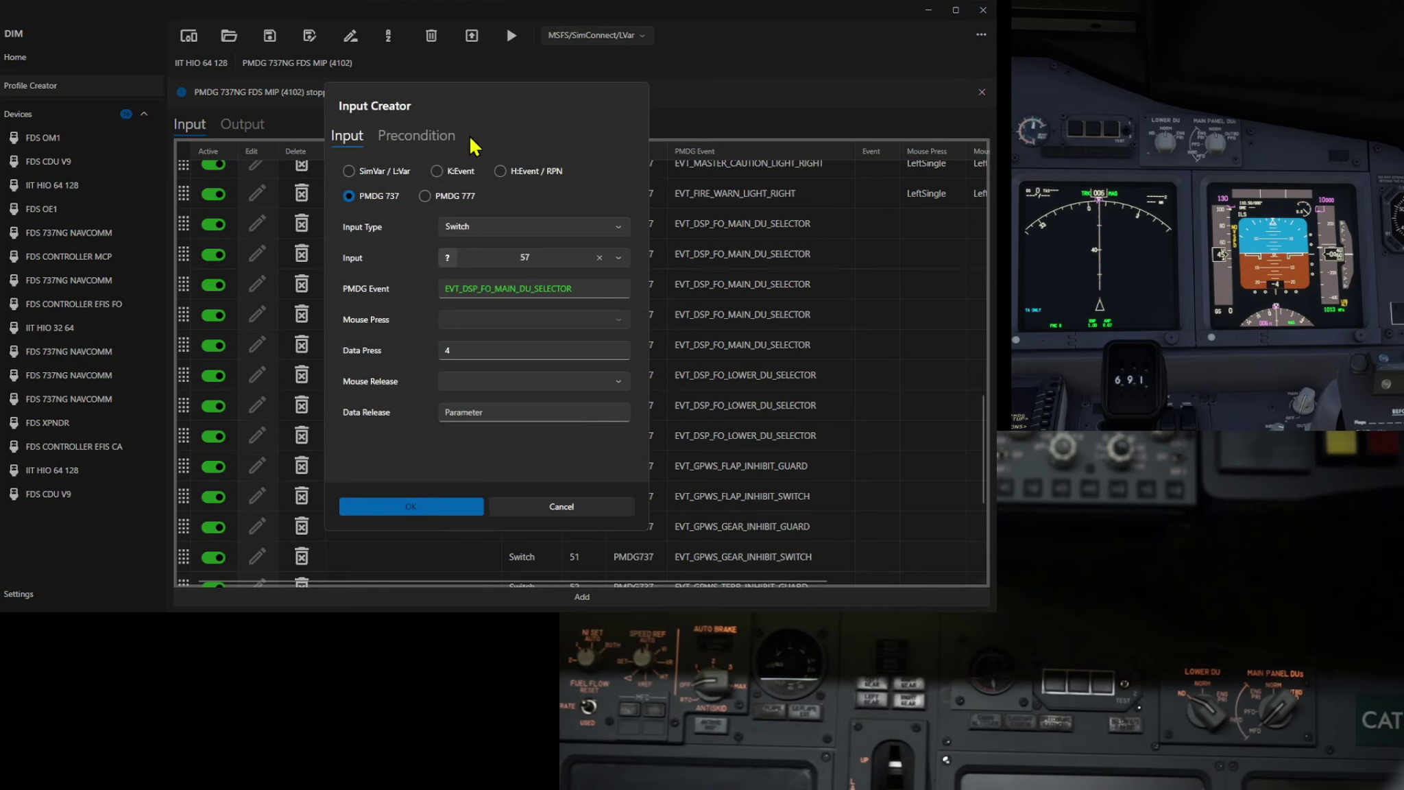
left_click(447, 137)
left_click(338, 138)
left_click(396, 503)
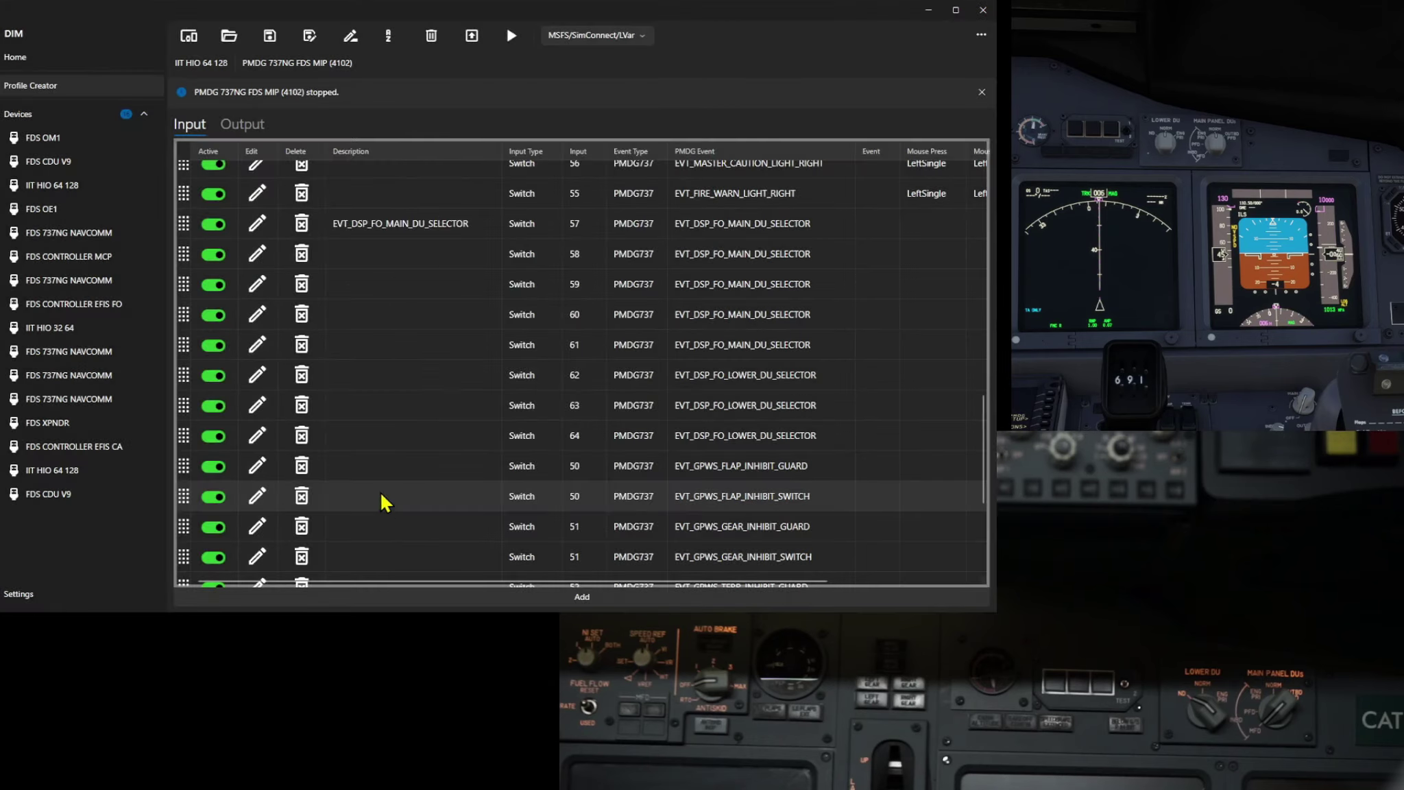
Review the precondition of the switch input 58 entry, EVT_DSP_FO_MAIN_DU_SELECTOR, and save the entry.
left_click(256, 265)
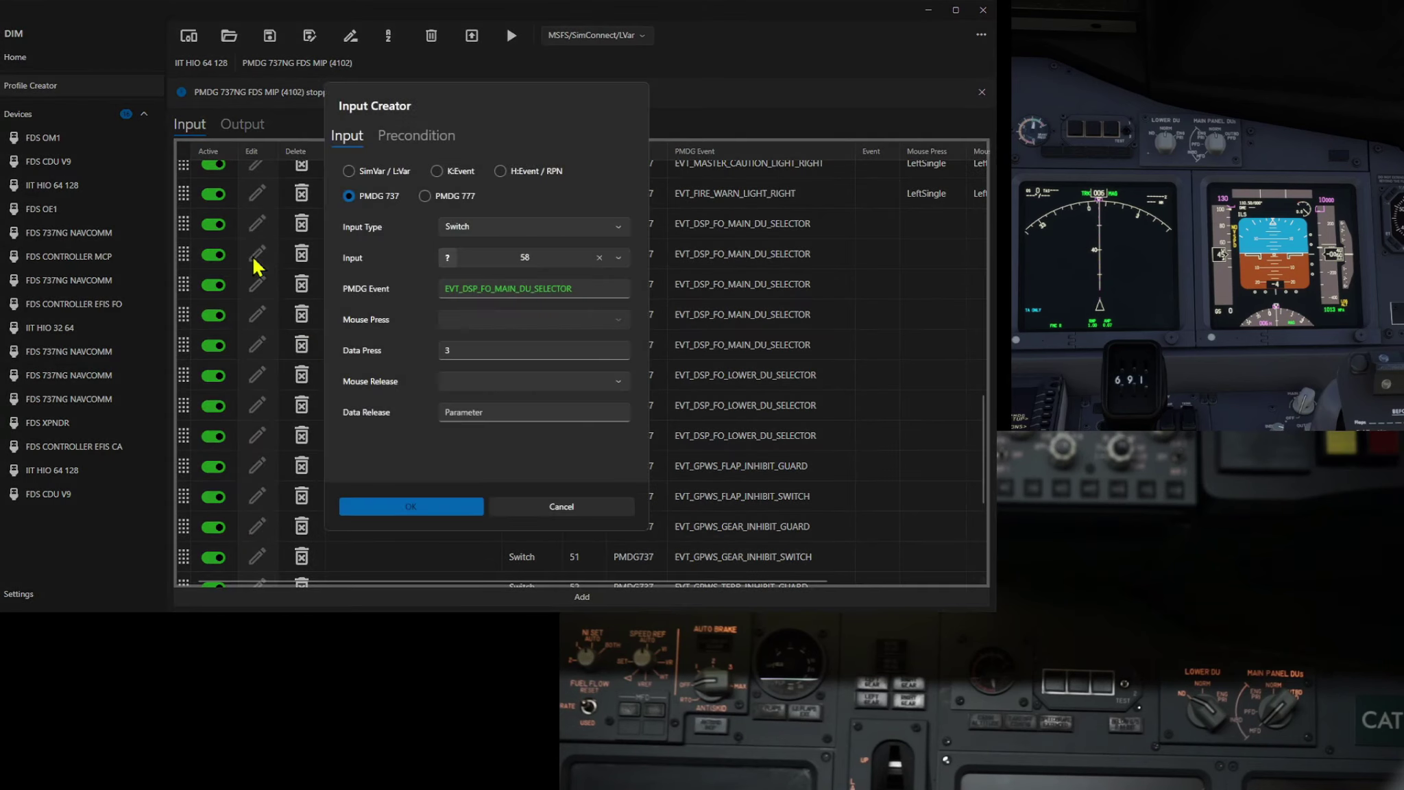
left_click(433, 137)
left_click(351, 139)
left_click(382, 505)
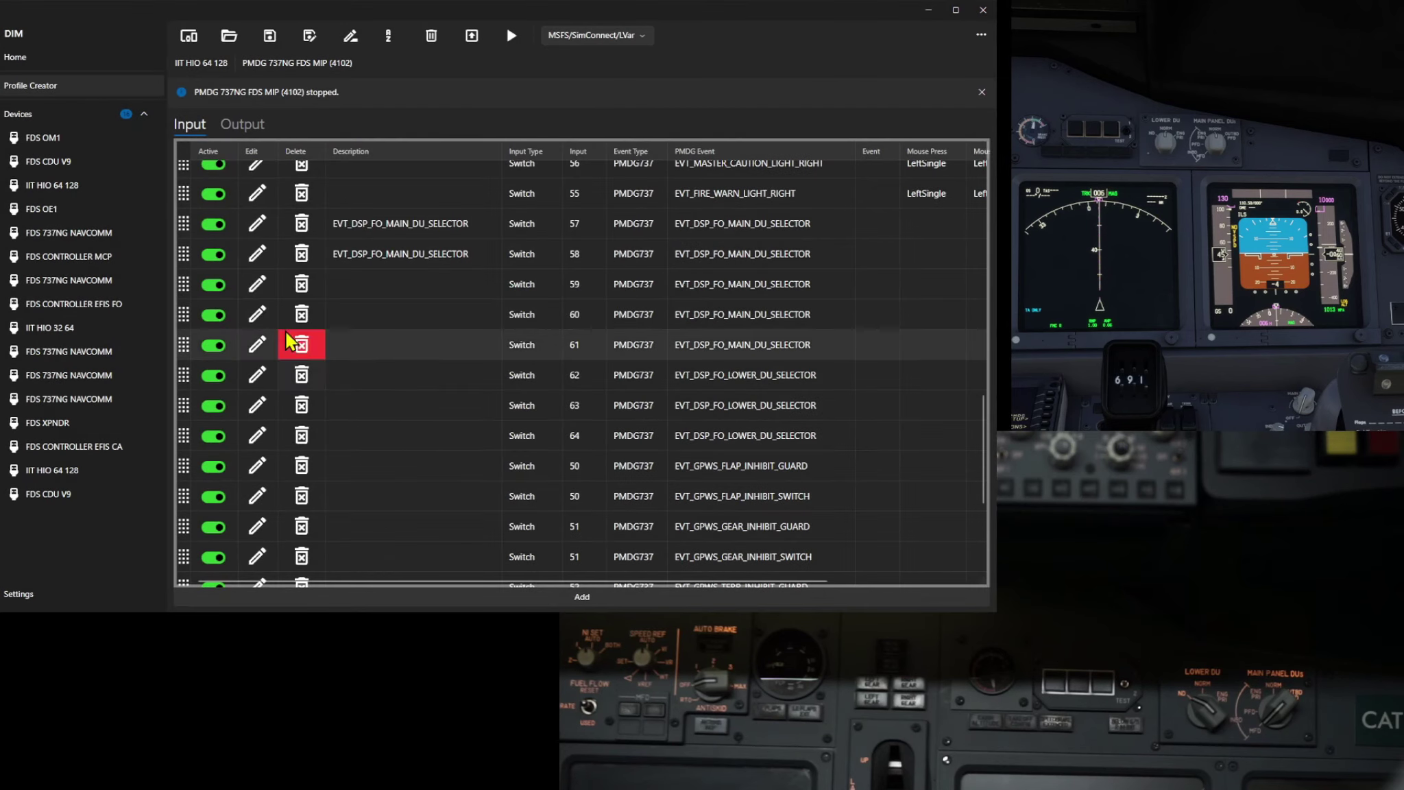
Review the precondition of the switch input 59 entry, EVT_DSP_FO_MAIN_DU_SELECTOR, and save the entry.
left_click(258, 284)
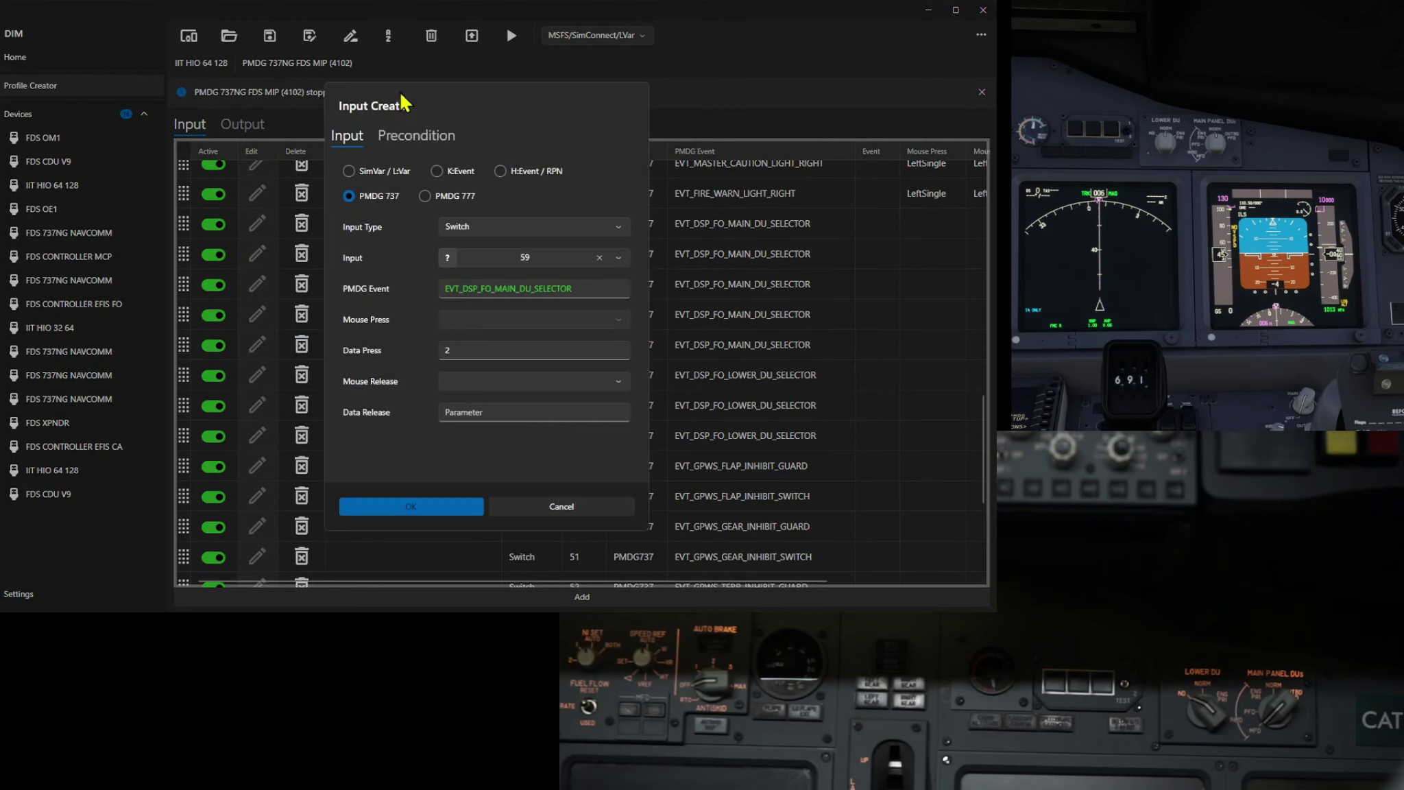
left_click(423, 134)
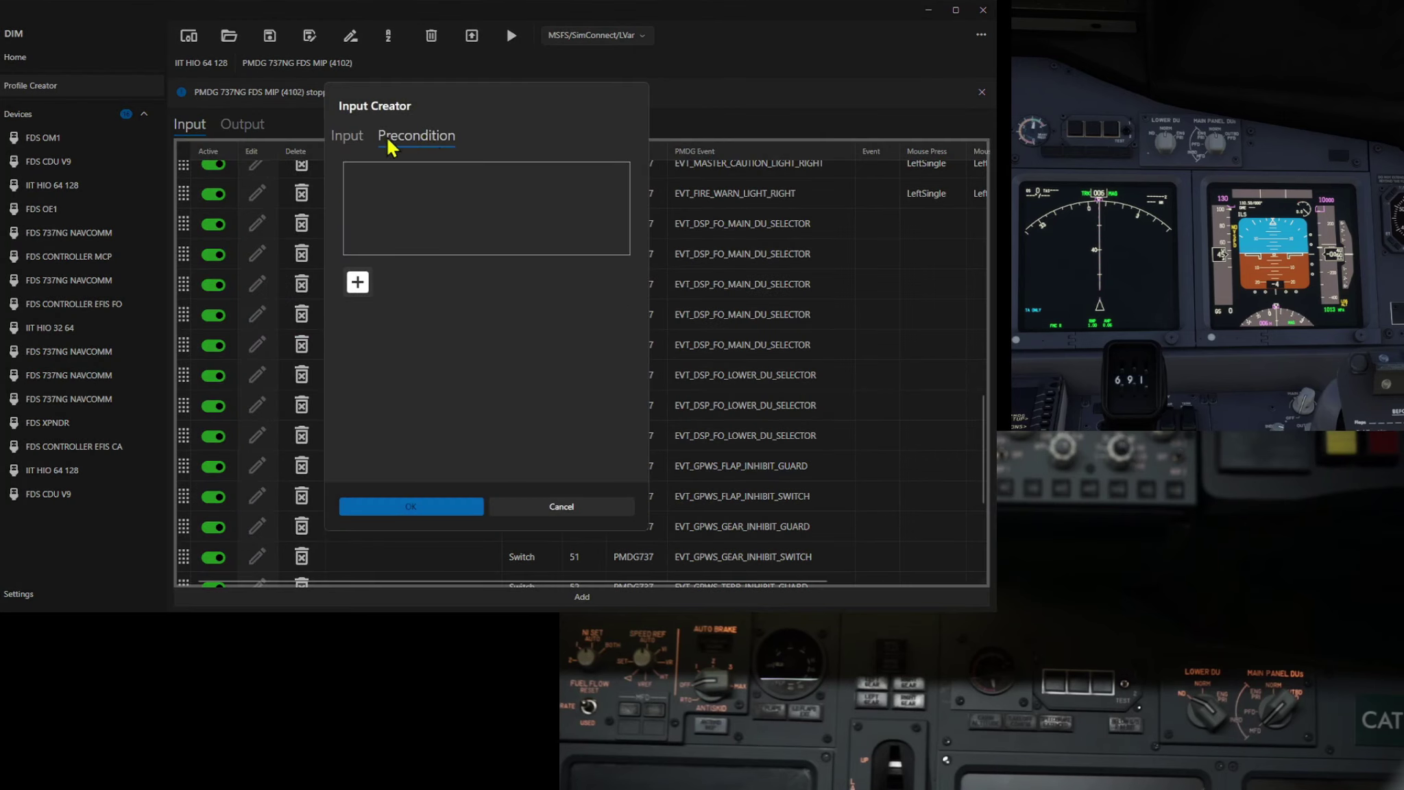
left_click(339, 140)
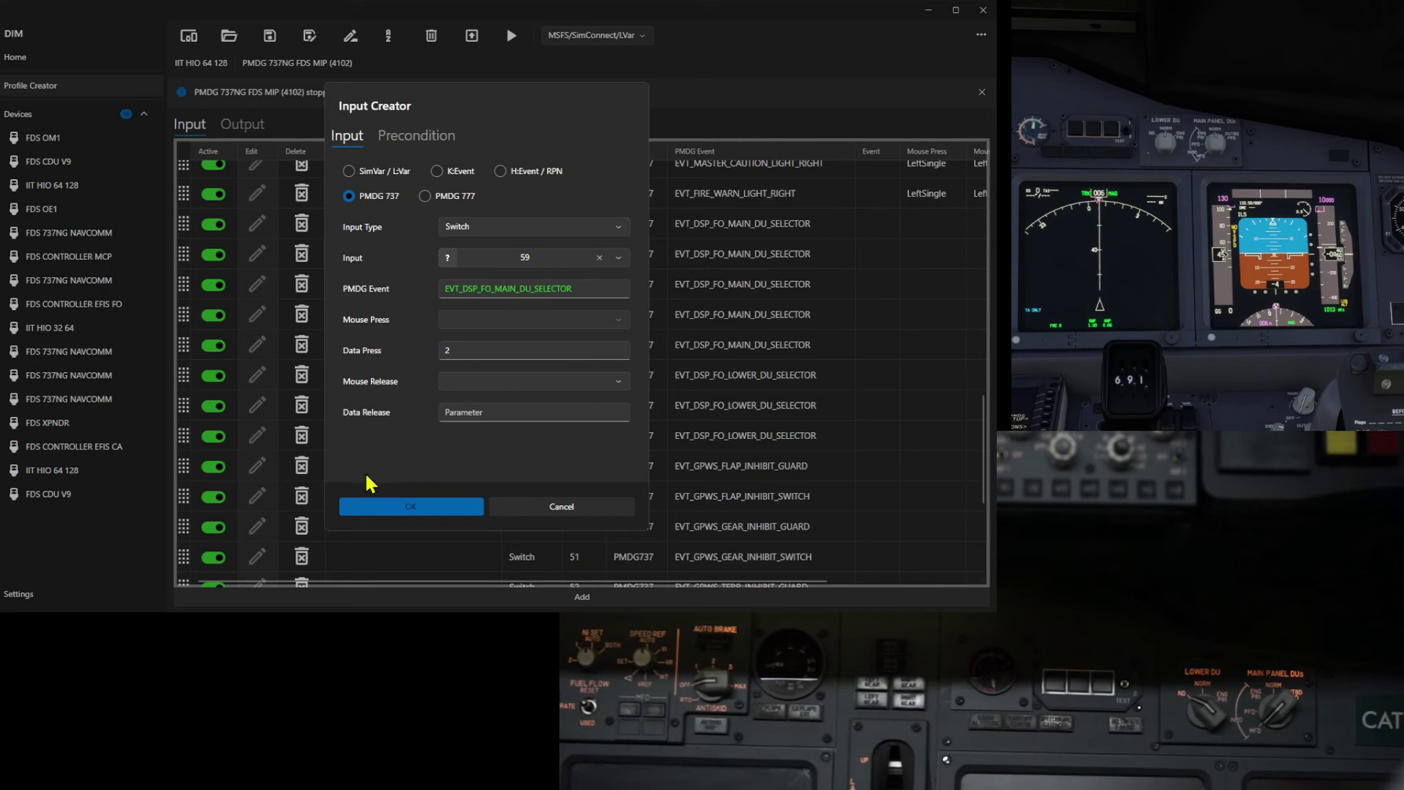
left_click(382, 508)
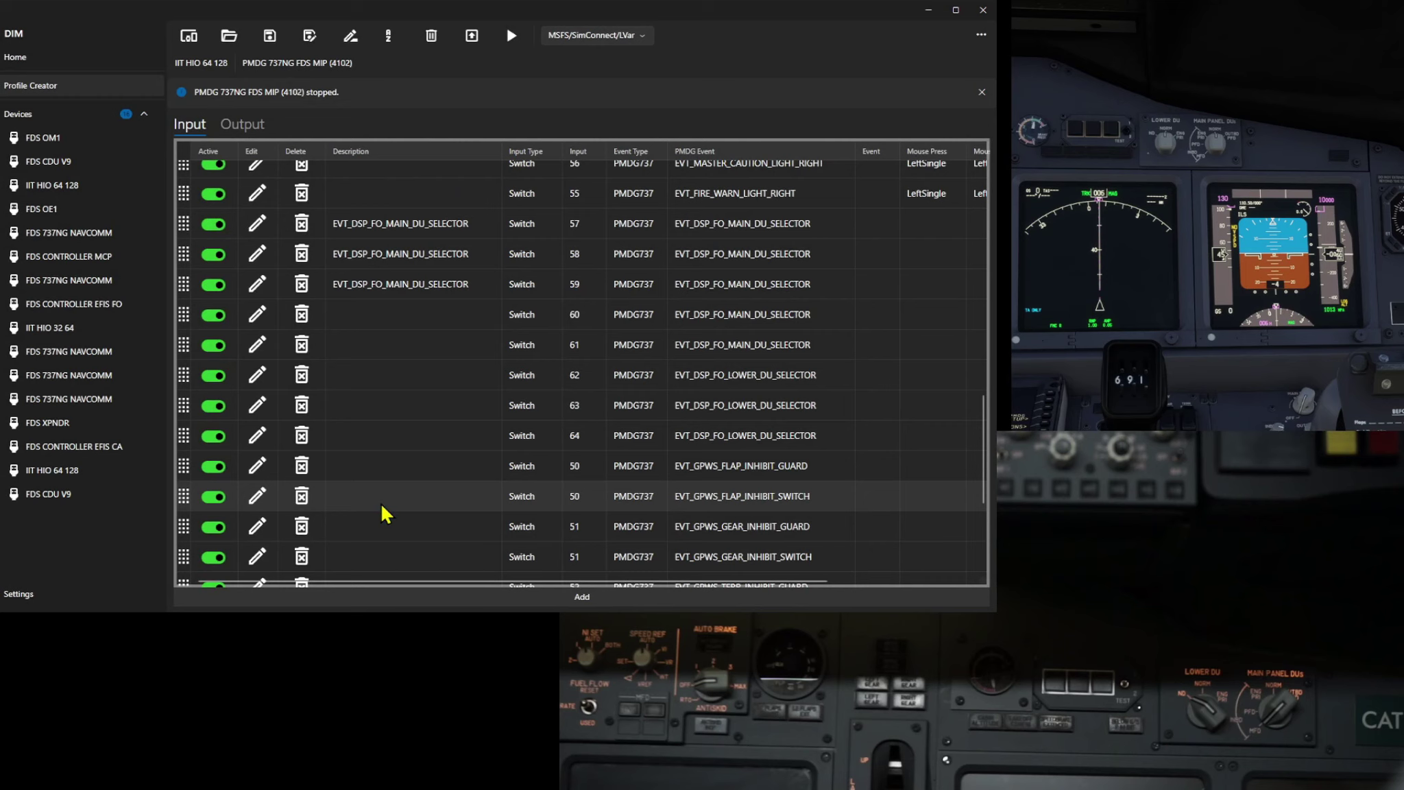
Review the precondition of the switch input 60 entry, EVT_DSP_FO_MAIN_DU_SELECTOR, and save the entry.
left_click(257, 315)
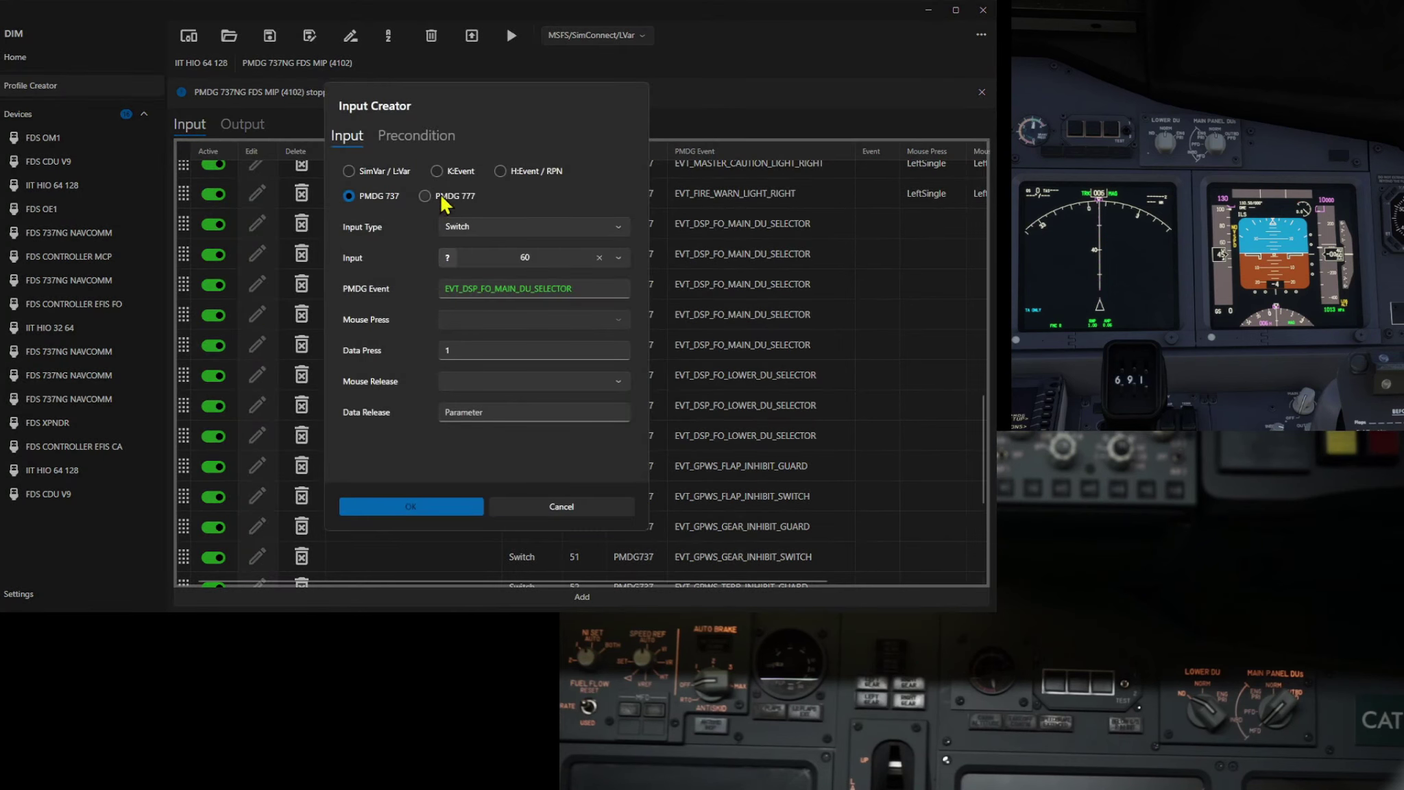
left_click(412, 136)
left_click(347, 139)
left_click(391, 508)
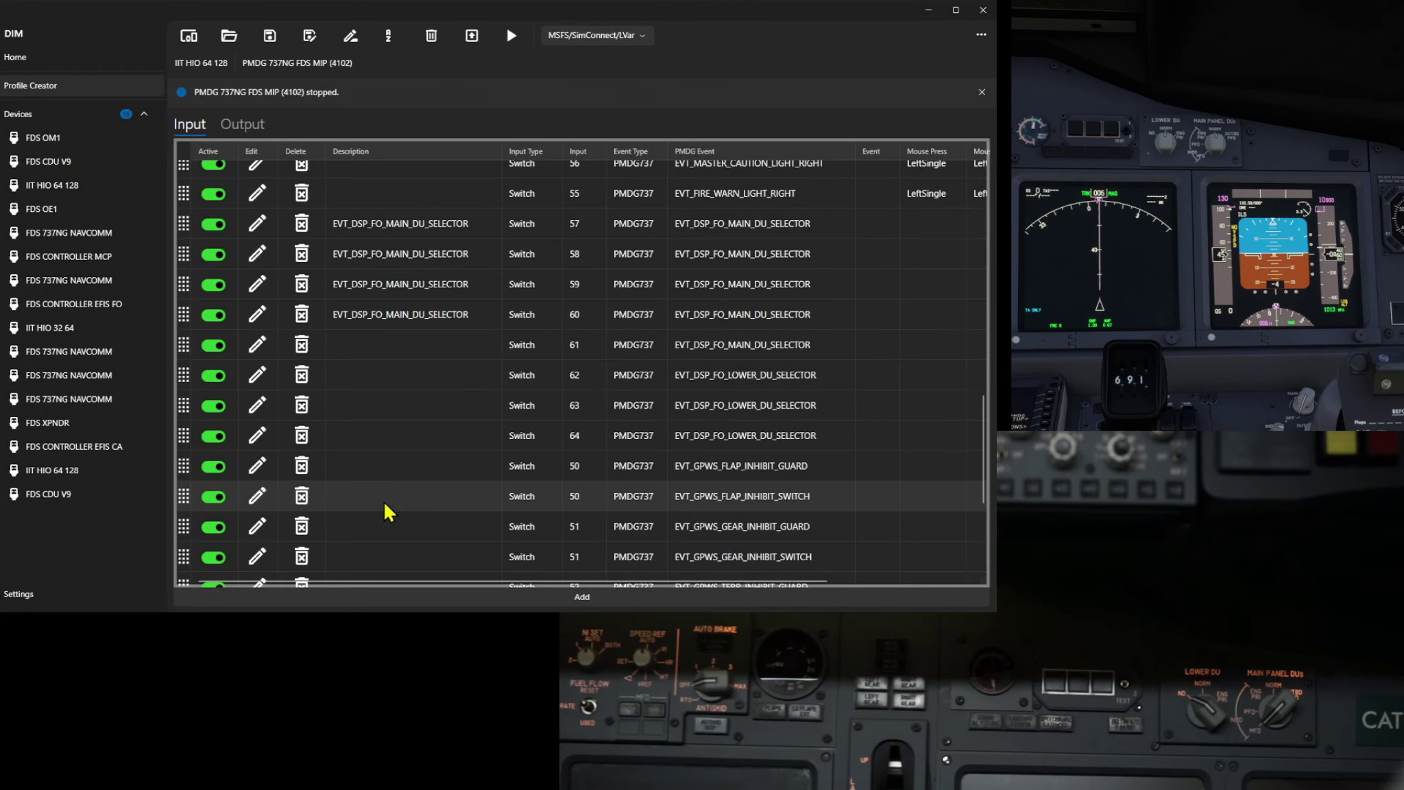
Review the precondition of the switch input 61 entry, EVT_DSP_FO_MAIN_DU_SELECTOR, and save the entry.
left_click(259, 344)
left_click(414, 135)
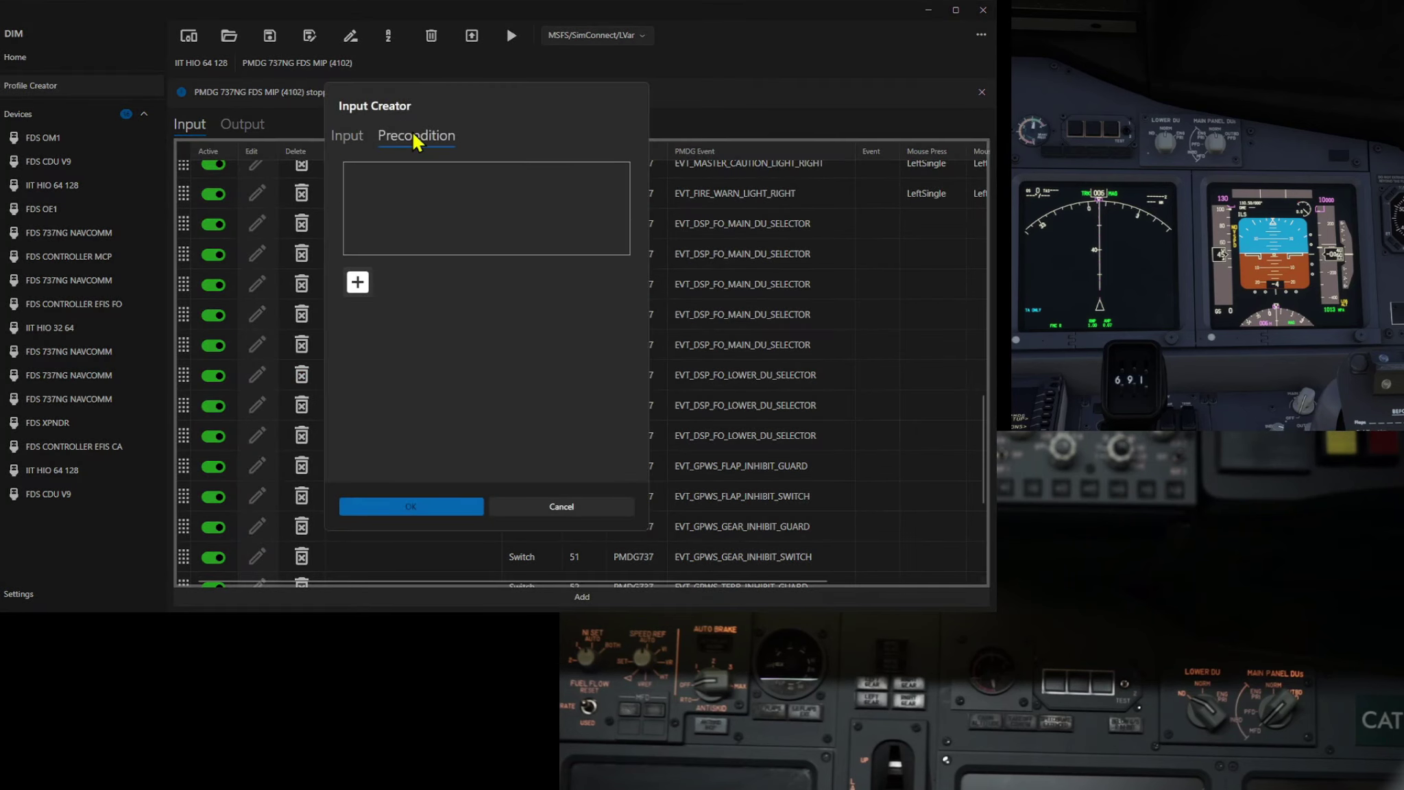
left_click(346, 135)
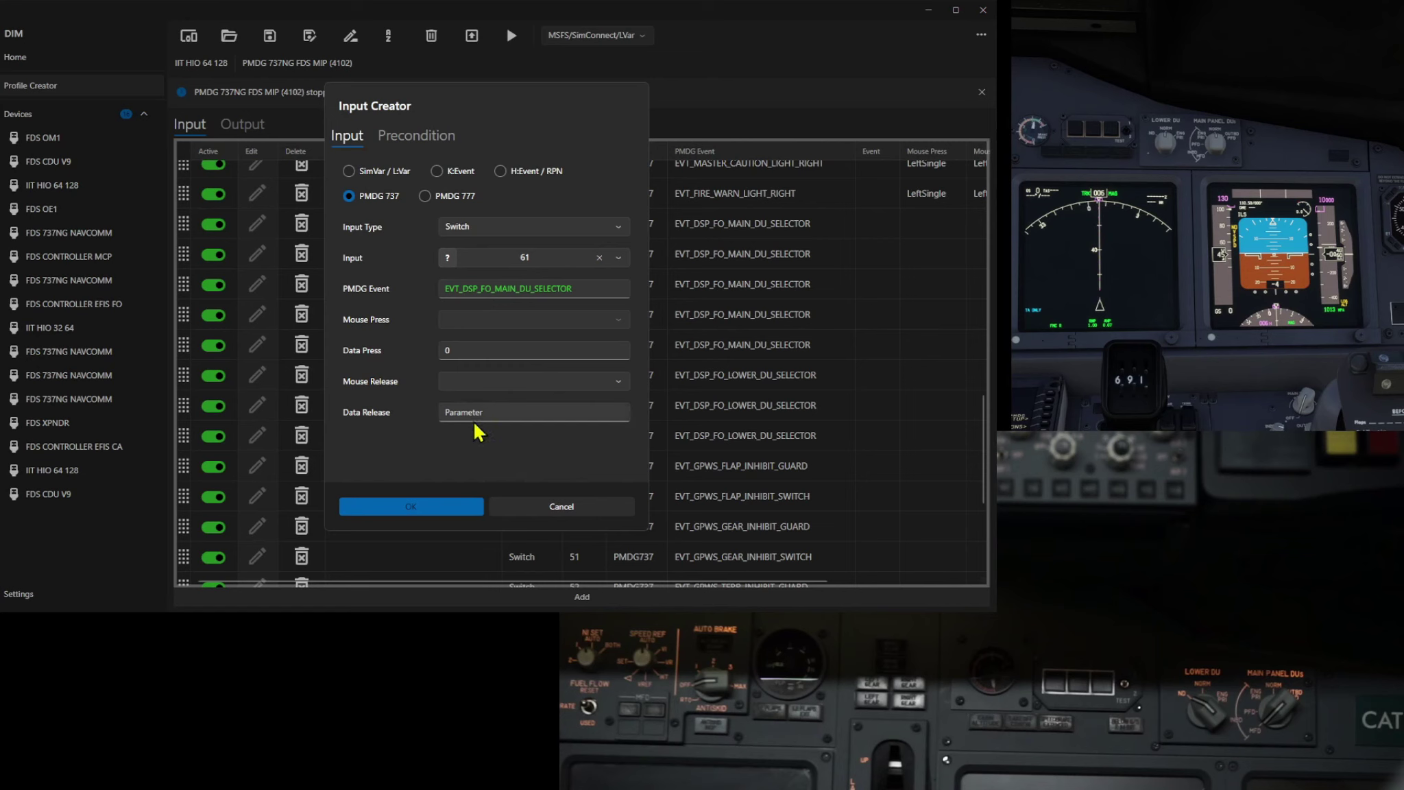
left_click(383, 504)
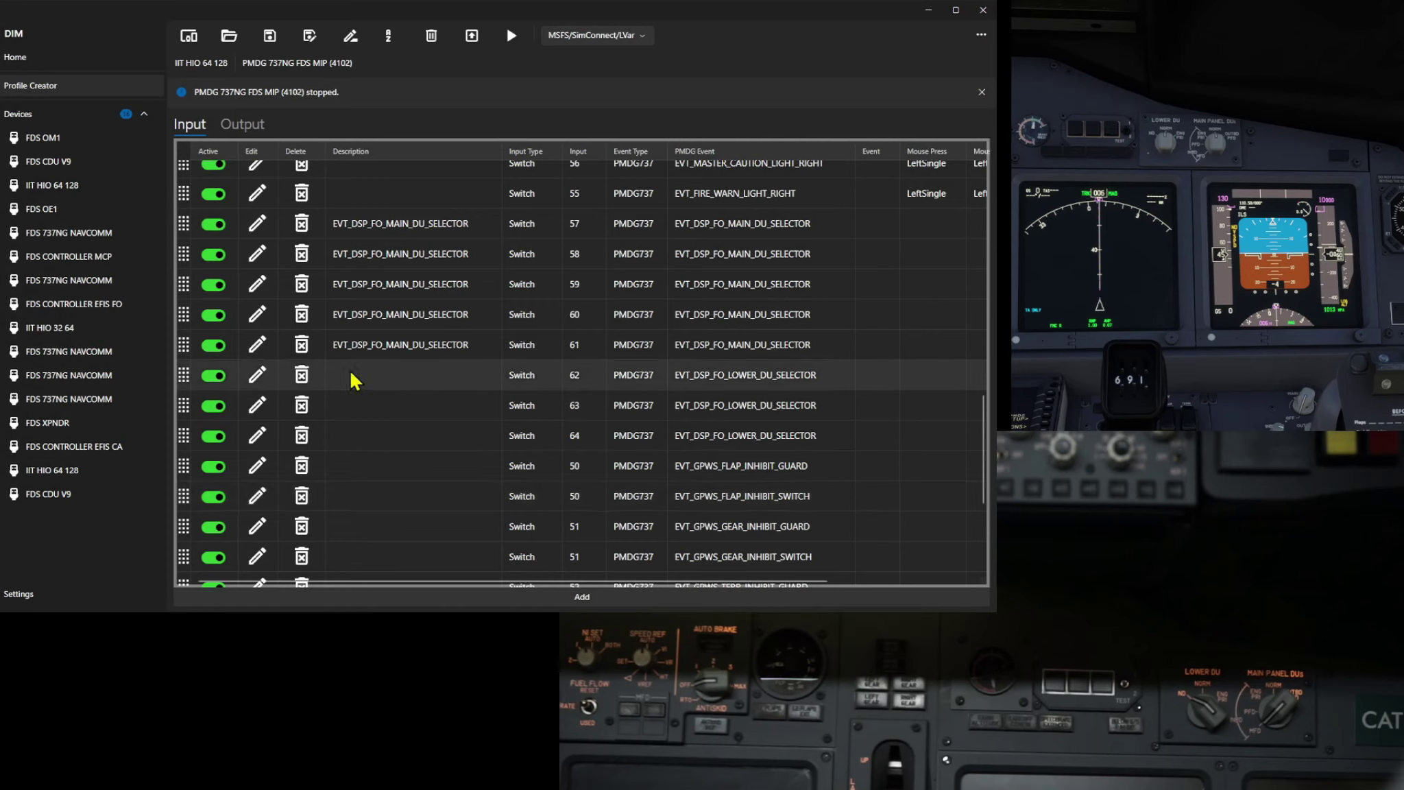
Review the precondition of the switch input 62 entry, EVT_DSP_FO_LOWER_DU_SELECTOR, and save the entry.
left_click(259, 374)
left_click(415, 137)
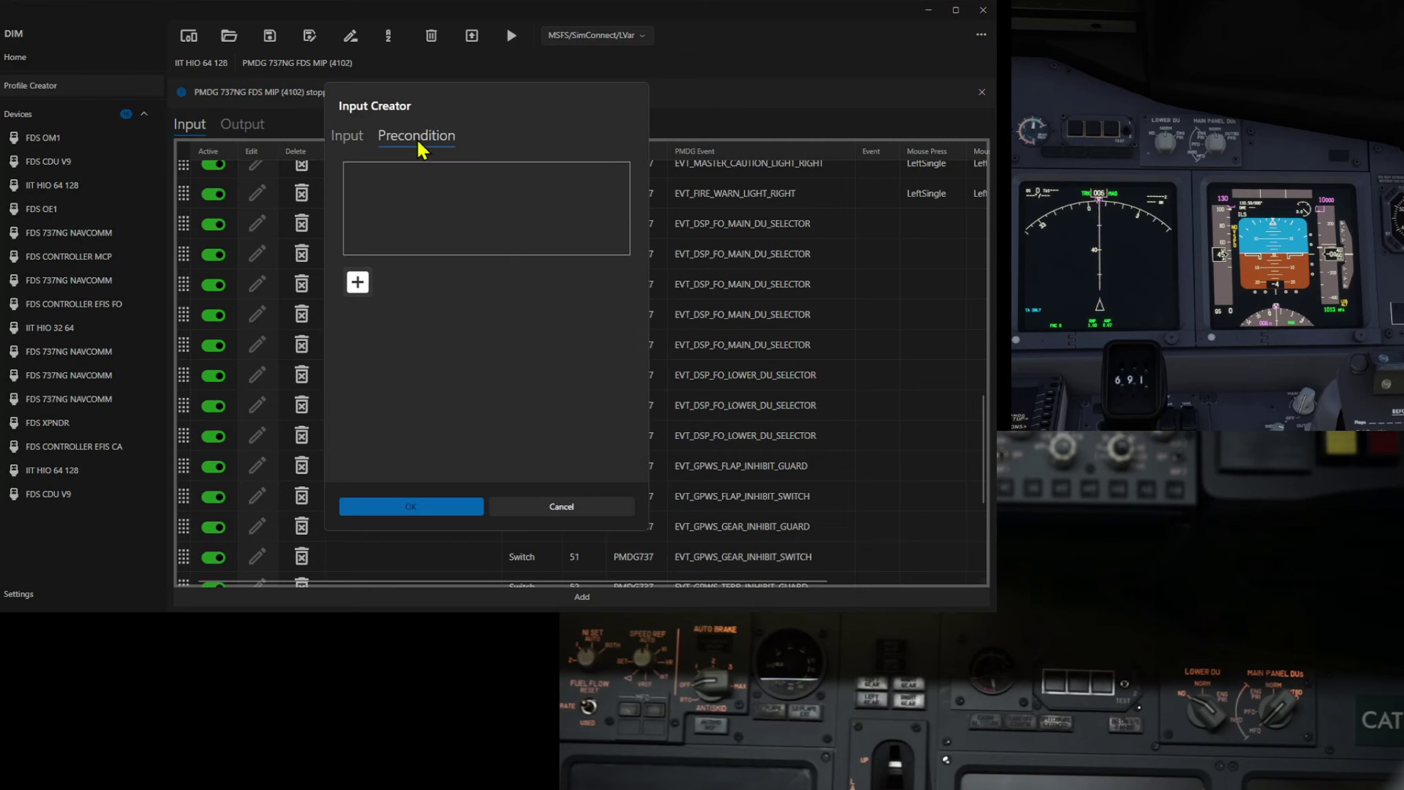
left_click(348, 137)
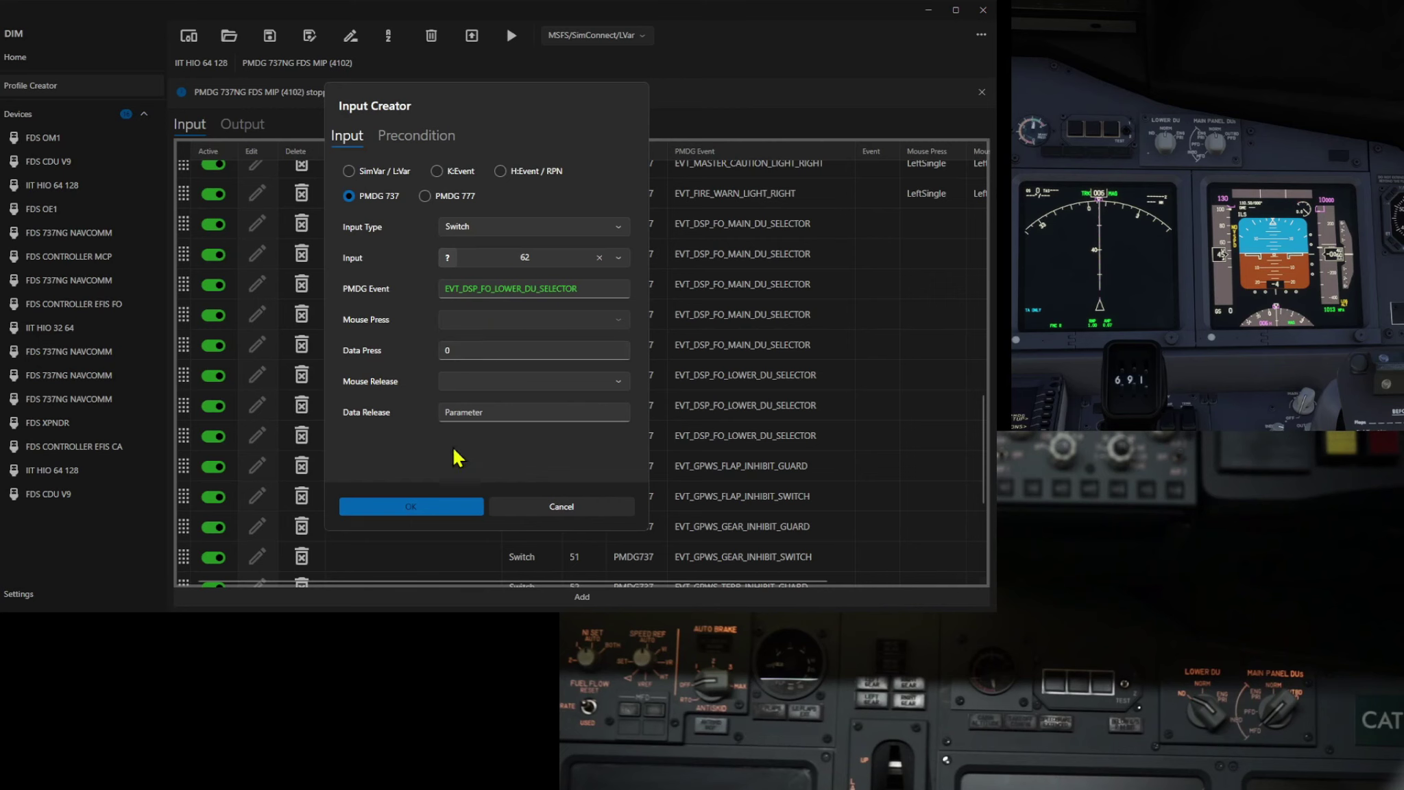
left_click(396, 510)
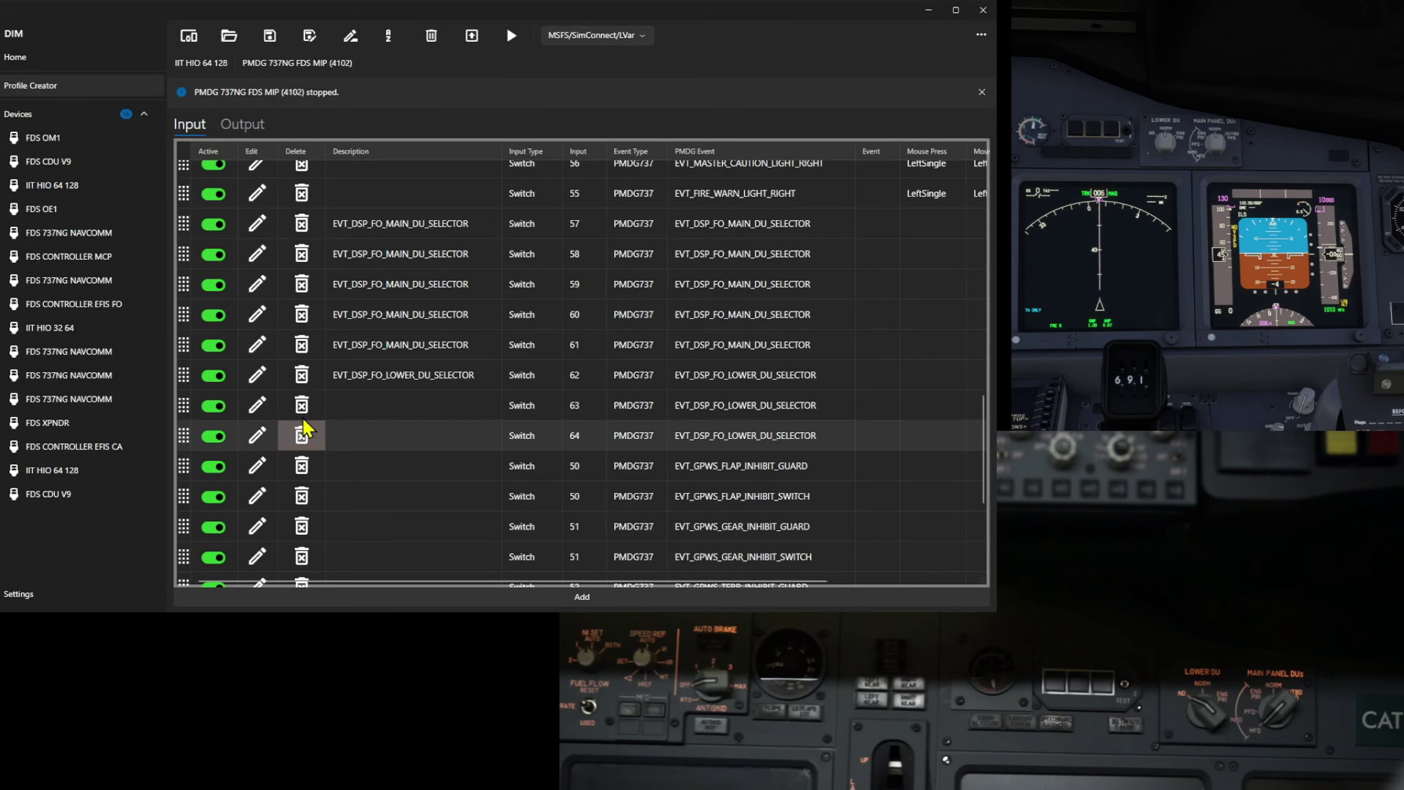
Review the precondition of the switch input 63 entry, EVT_DSP_FO_LOWER_DU_SELECTOR, and save the entry.
left_click(258, 405)
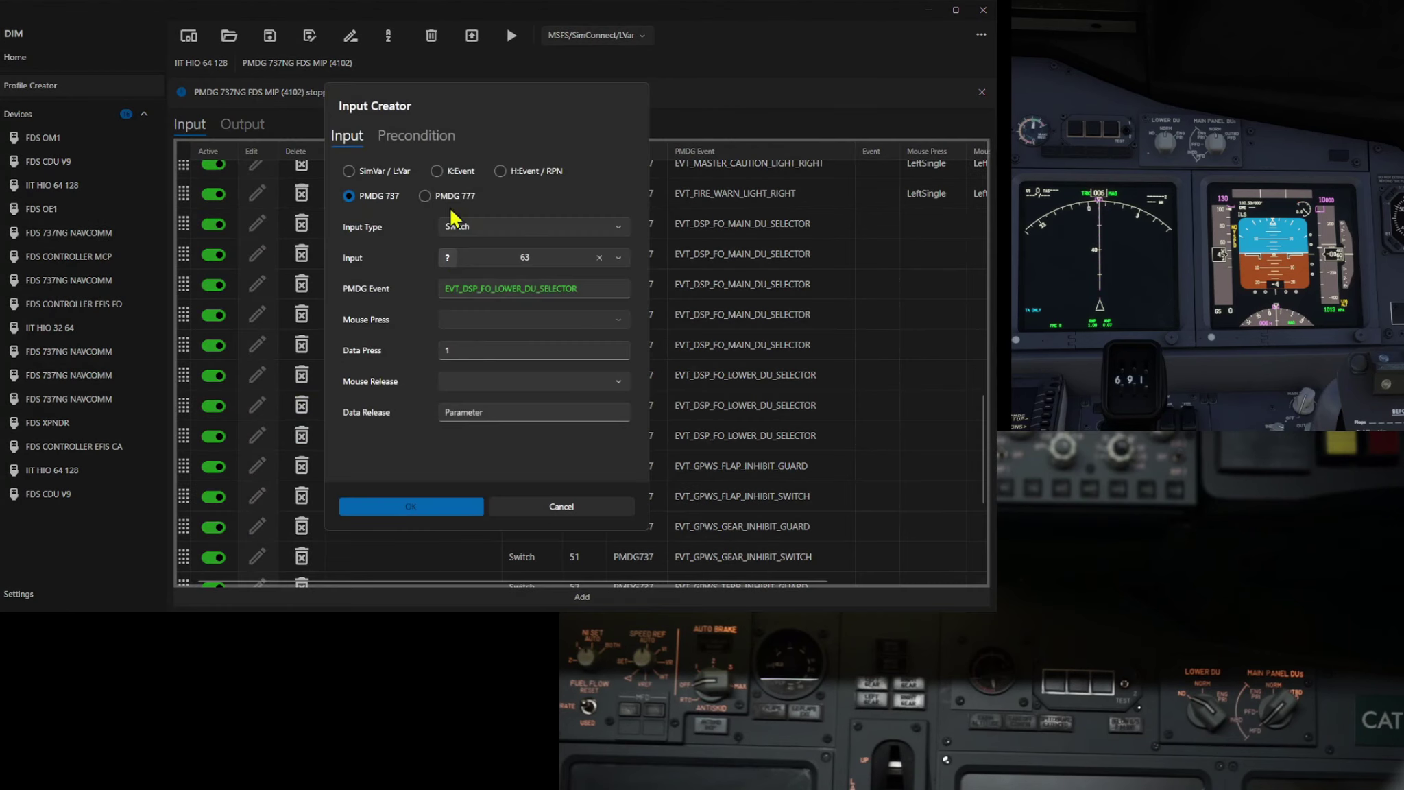
left_click(424, 135)
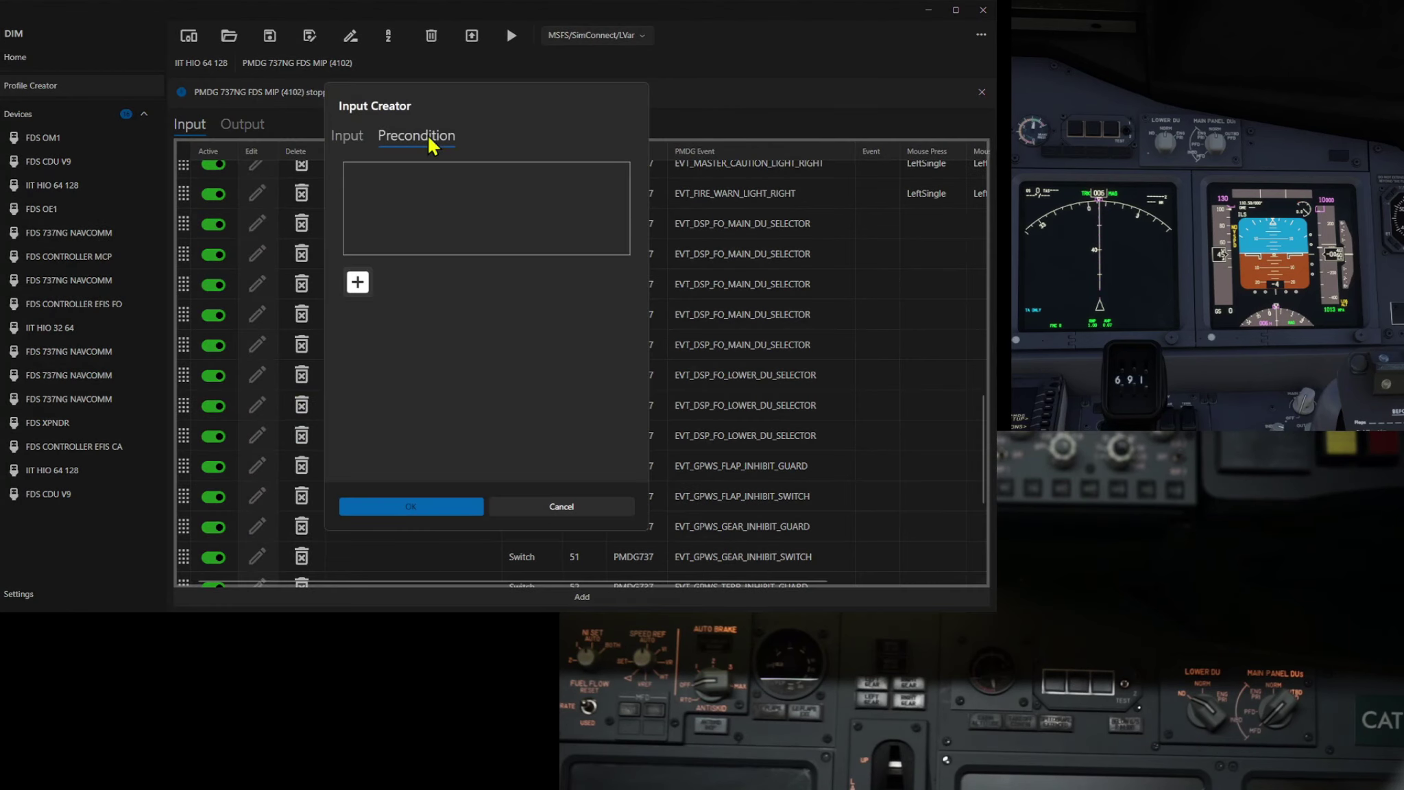
left_click(351, 136)
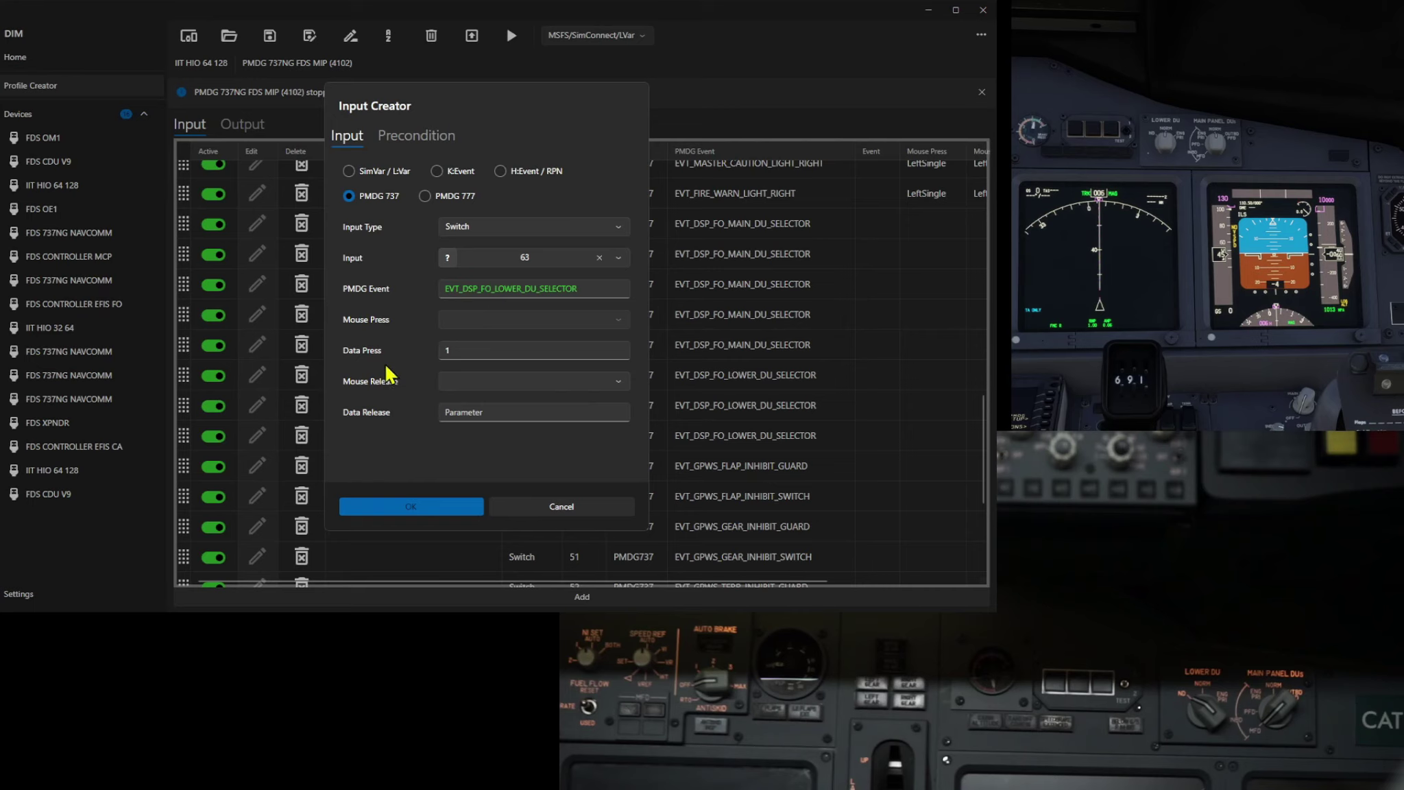
left_click(386, 505)
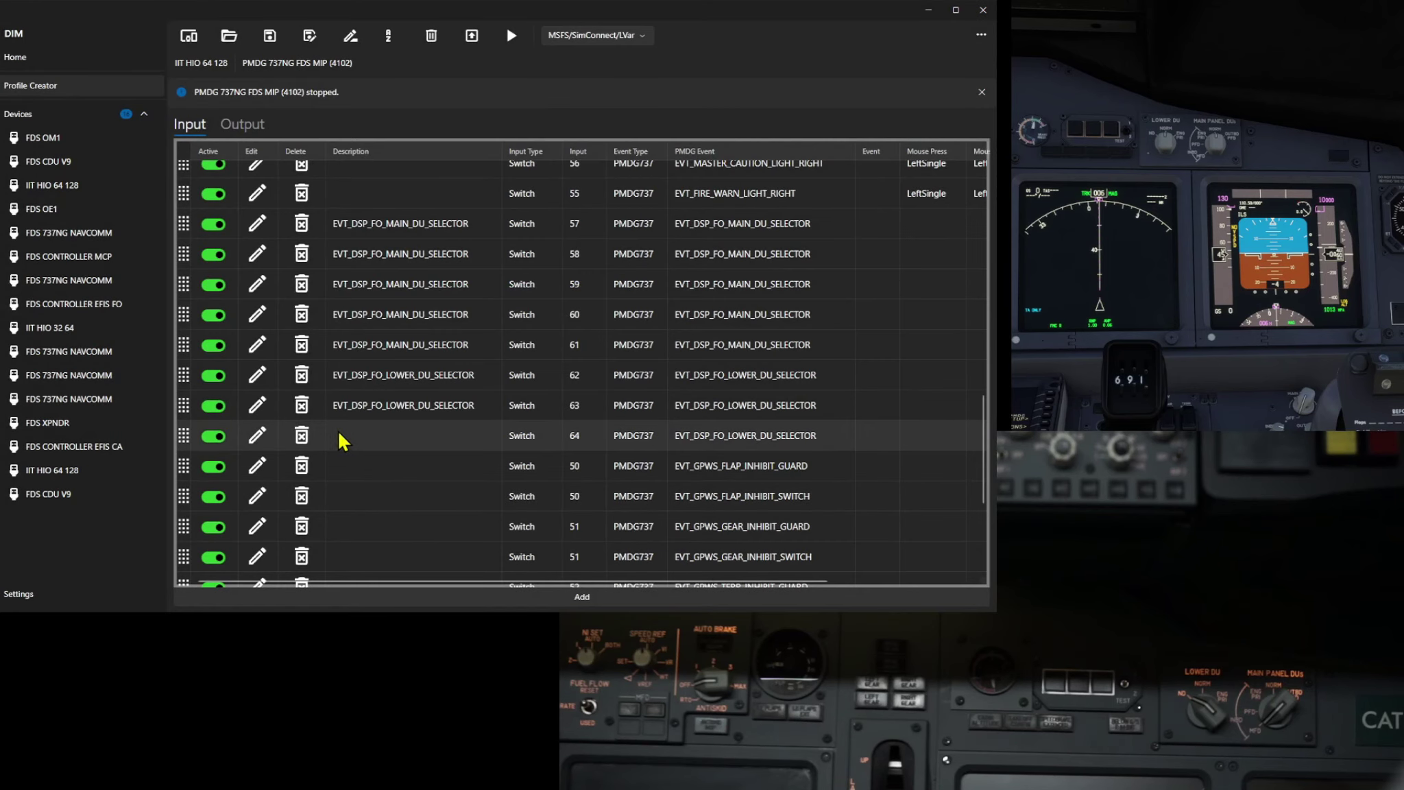
Review the precondition of the switch input 64 entry, EVT_DSP_FO_LOWER_DU_SELECTOR, and save the entry.
left_click(258, 436)
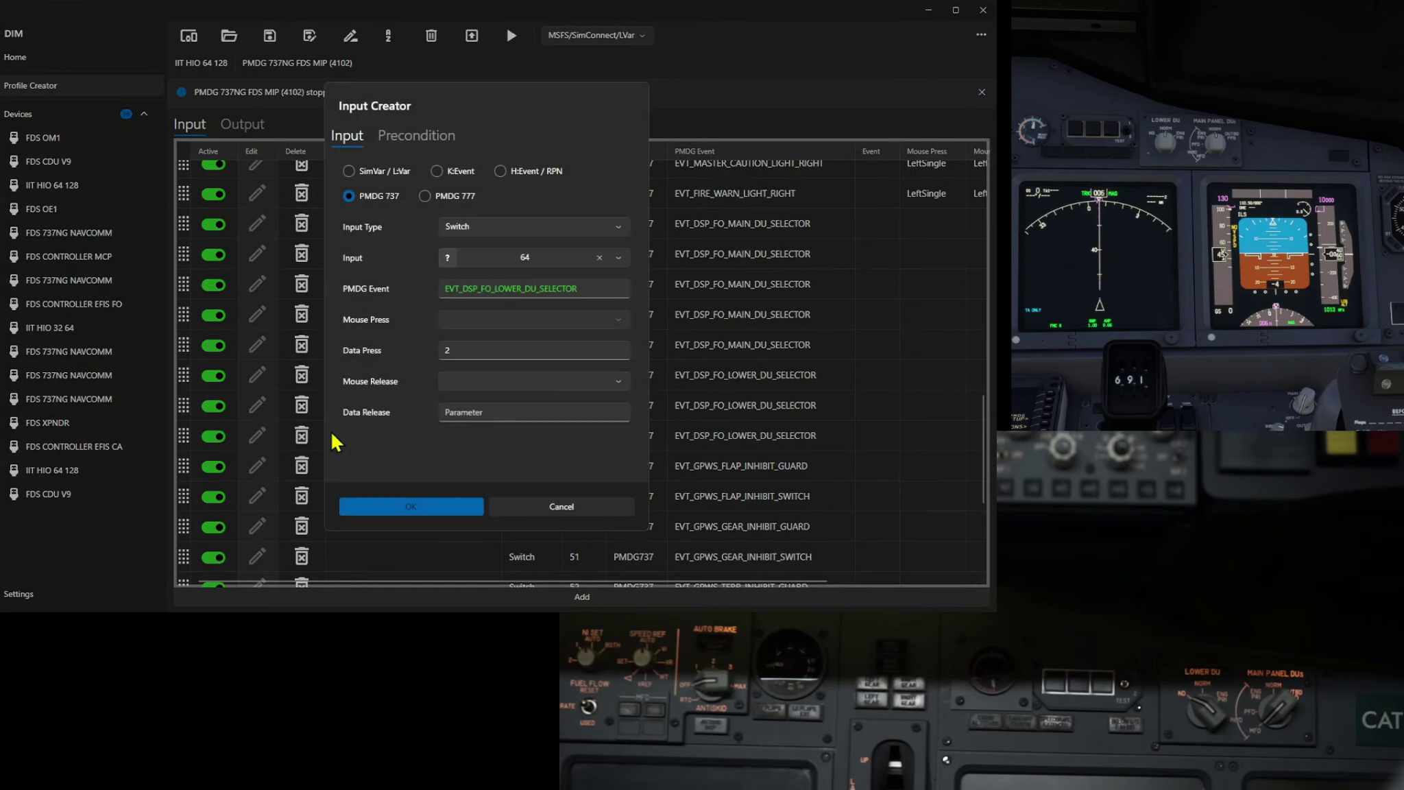
left_click(416, 136)
left_click(346, 135)
left_click(411, 506)
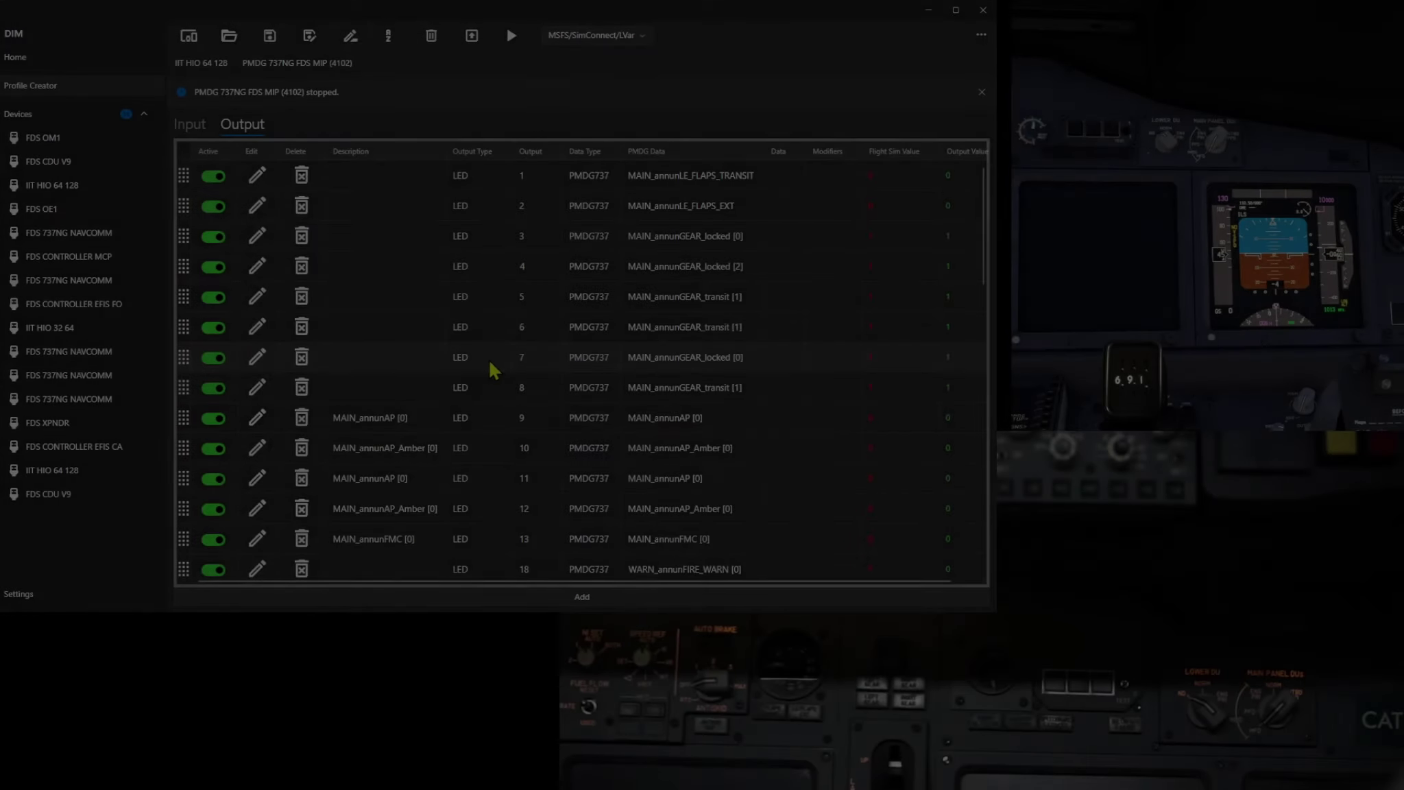
Return to the overview of devices with their assigned profiles and start running all active profiles.
left_click(81, 59)
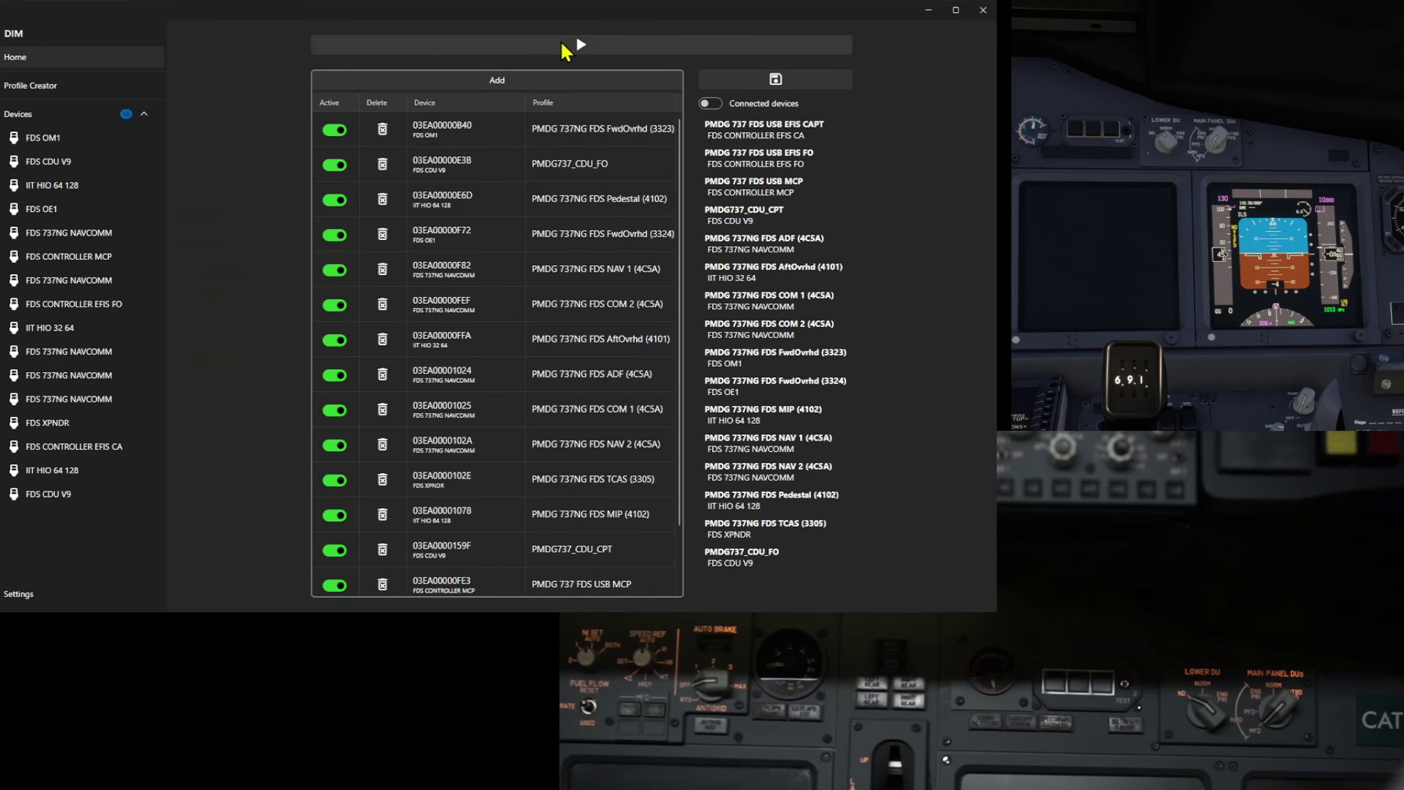
left_click(564, 43)
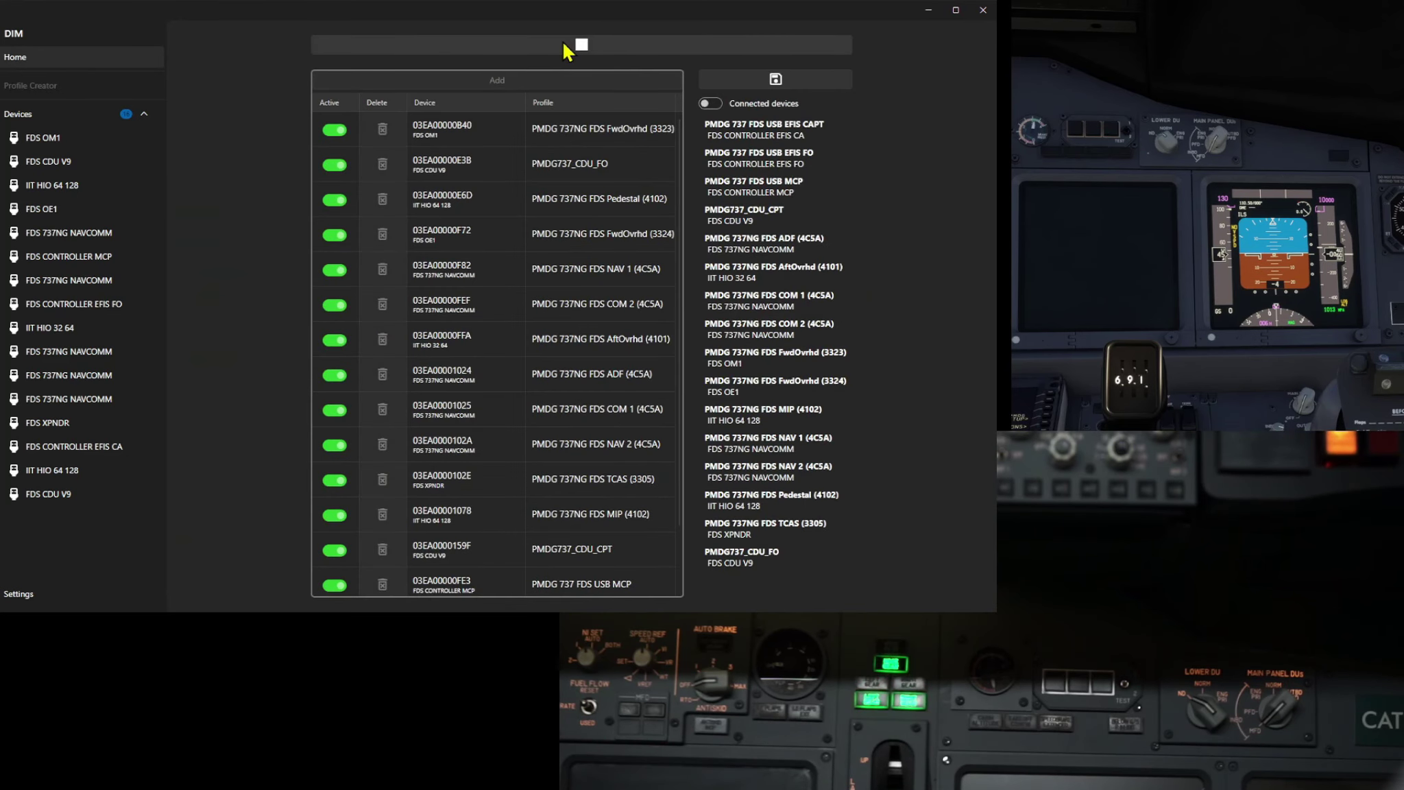